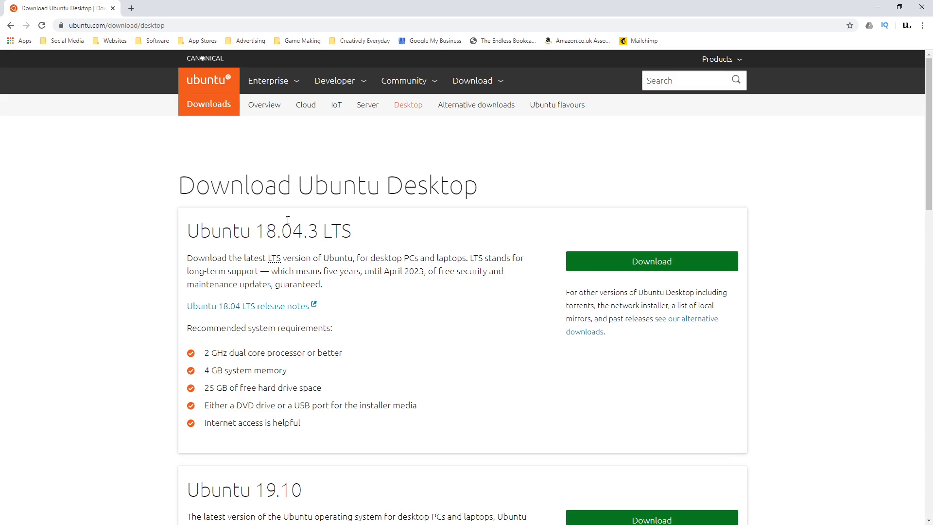
Compare the support periods of Ubuntu 18.04.3 LTS and Ubuntu 19.10, and download the Ubuntu 18.04.3 LTS desktop image.
{"action": "left_click_drag", "start_coordinate": [259, 228], "coordinate": [315, 228]}
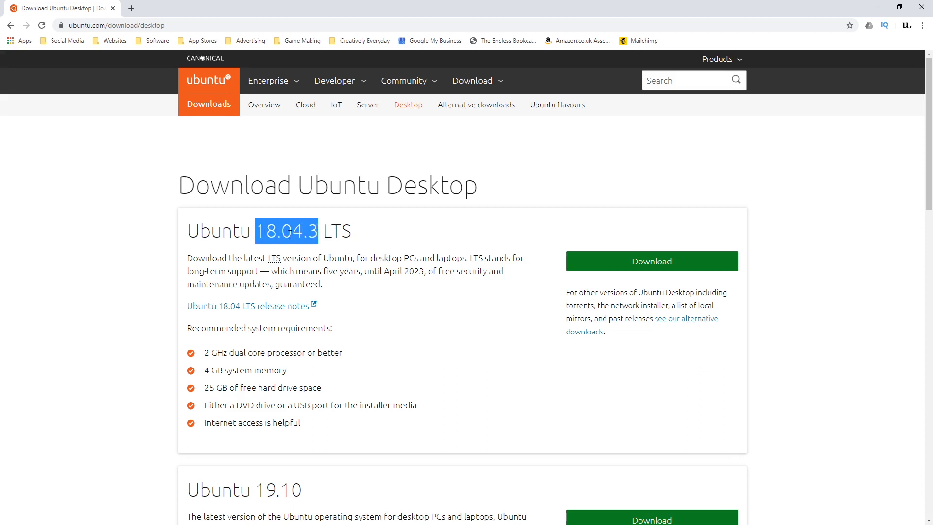
{"action": "scroll", "coordinate": [286, 464], "scroll_direction": "down", "scroll_amount": 2}
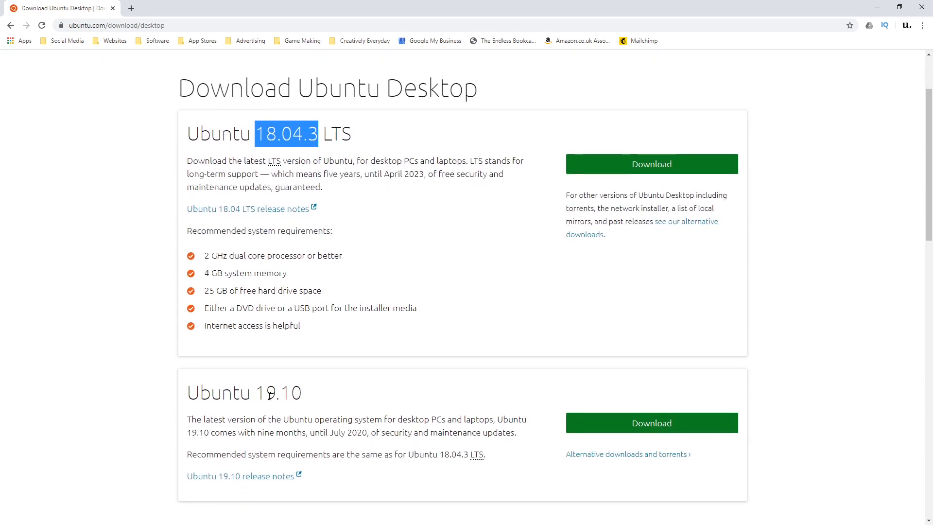
{"action": "left_click_drag", "start_coordinate": [256, 392], "coordinate": [299, 390]}
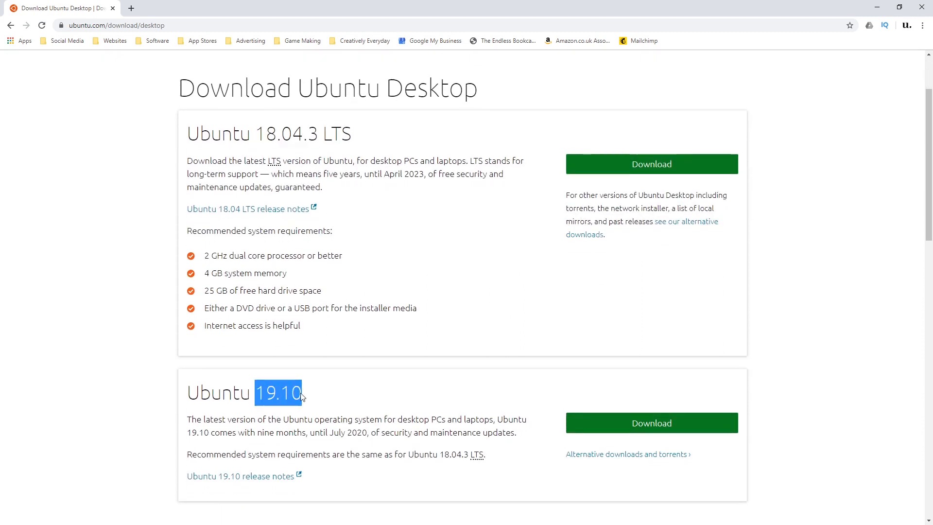
{"action": "left_click", "coordinate": [298, 393]}
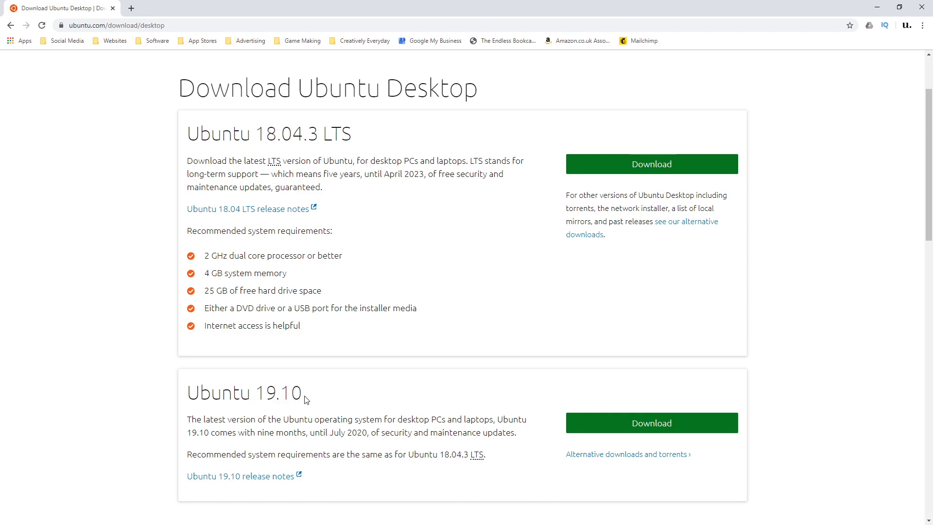
{"action": "left_click_drag", "start_coordinate": [330, 432], "coordinate": [366, 432]}
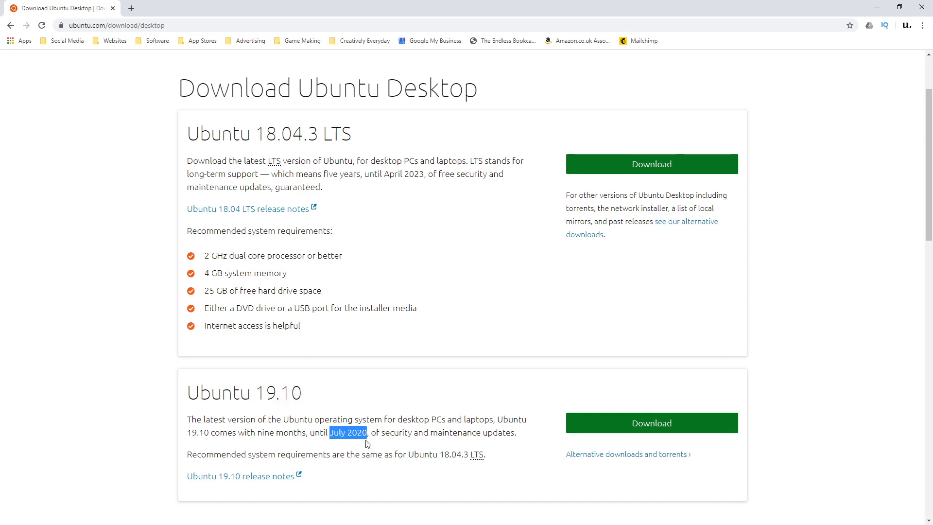
{"action": "left_click", "coordinate": [368, 444]}
{"action": "scroll", "coordinate": [394, 393], "scroll_direction": "up", "scroll_amount": 2}
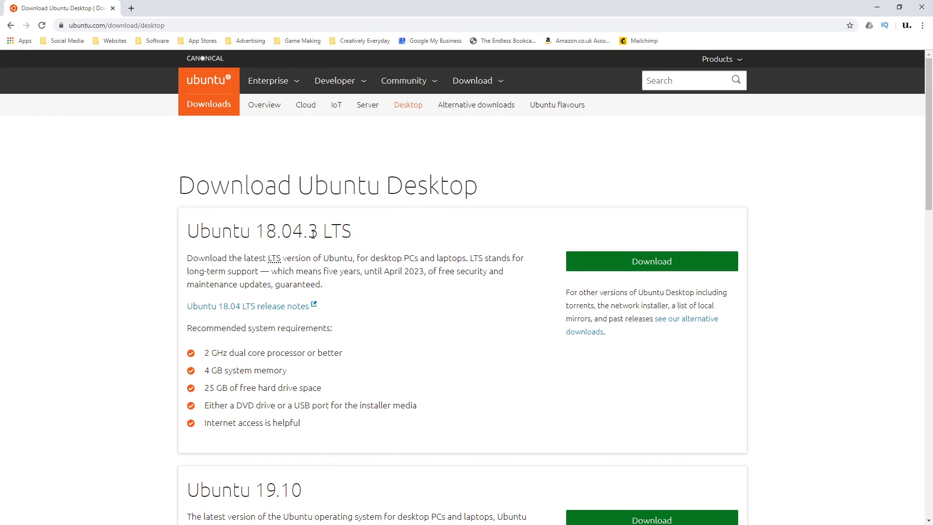
{"action": "left_click_drag", "start_coordinate": [384, 270], "coordinate": [424, 272]}
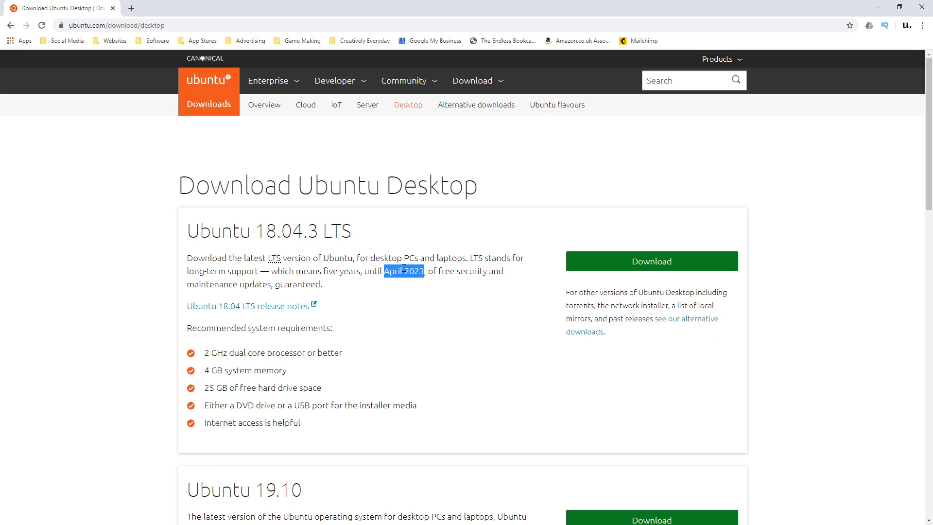
{"action": "left_click", "coordinate": [403, 269]}
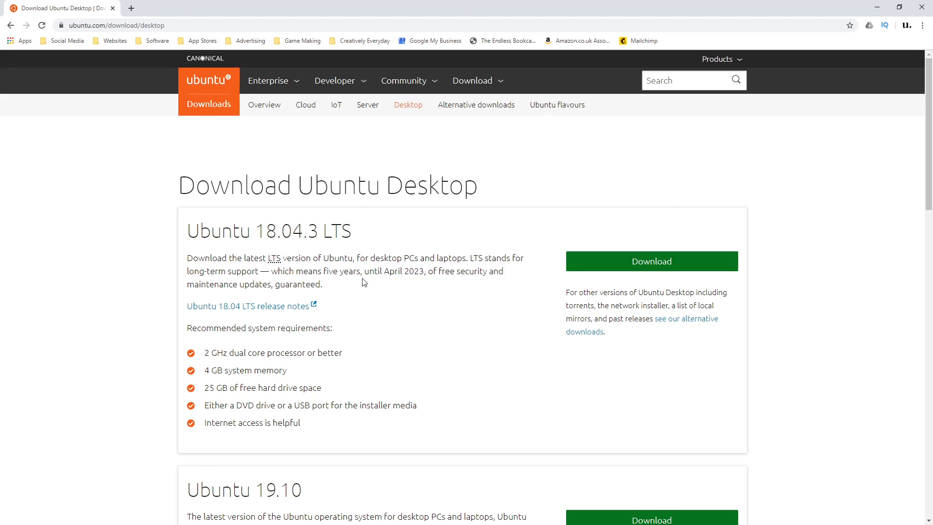
{"action": "left_click", "coordinate": [626, 262]}
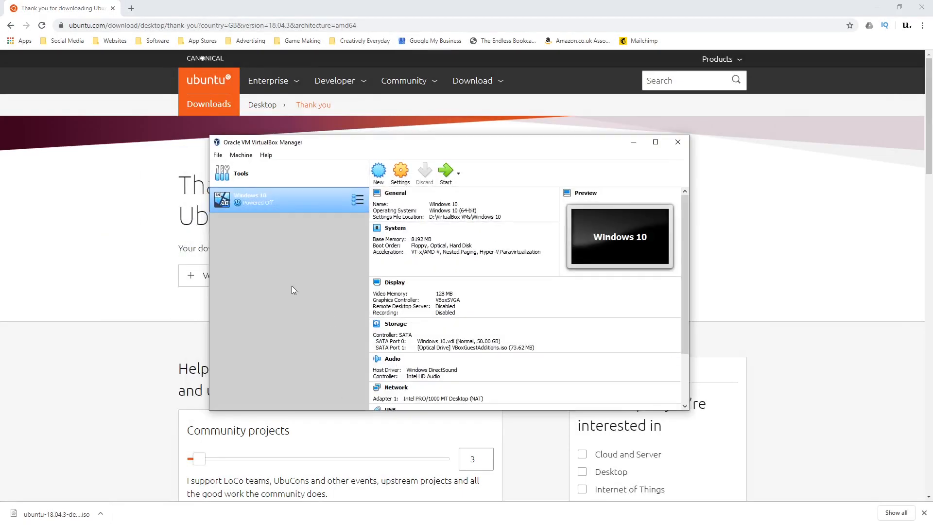
In VirtualBox, set up a new Linux virtual machine named Ubuntu, version Ubuntu (64-bit), with 2048 MB of memory.
{"action": "left_click", "coordinate": [379, 177]}
{"action": "type", "text": "Ubuntu"}
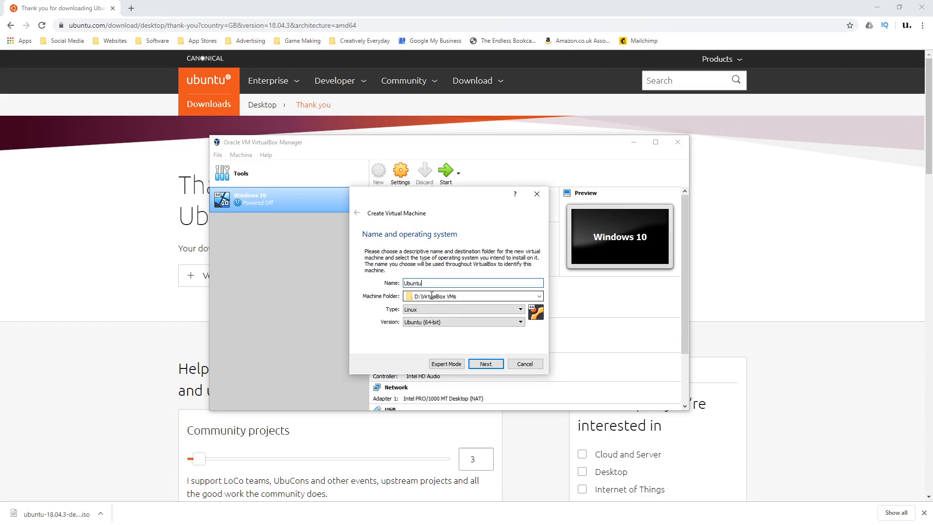
{"action": "left_click", "coordinate": [426, 310]}
{"action": "left_click", "coordinate": [426, 311]}
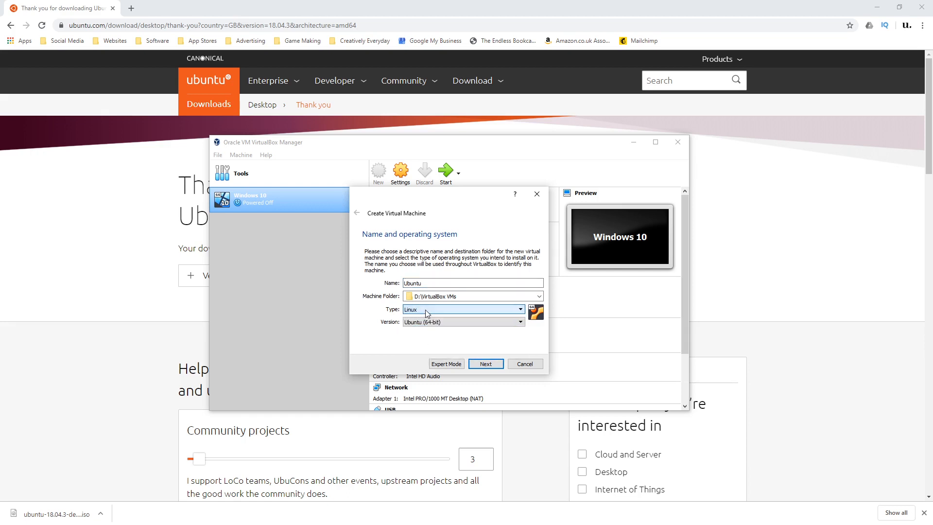
{"action": "left_click", "coordinate": [428, 322]}
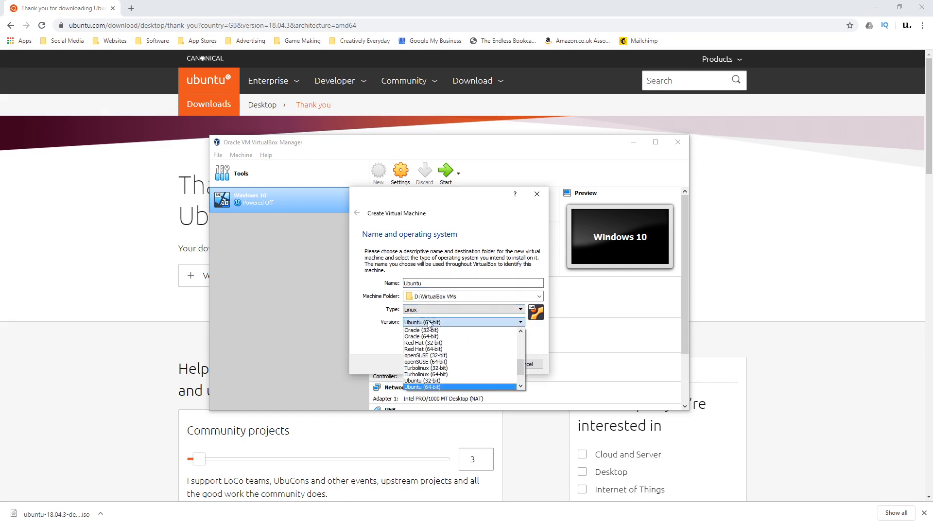
{"action": "left_click", "coordinate": [429, 323]}
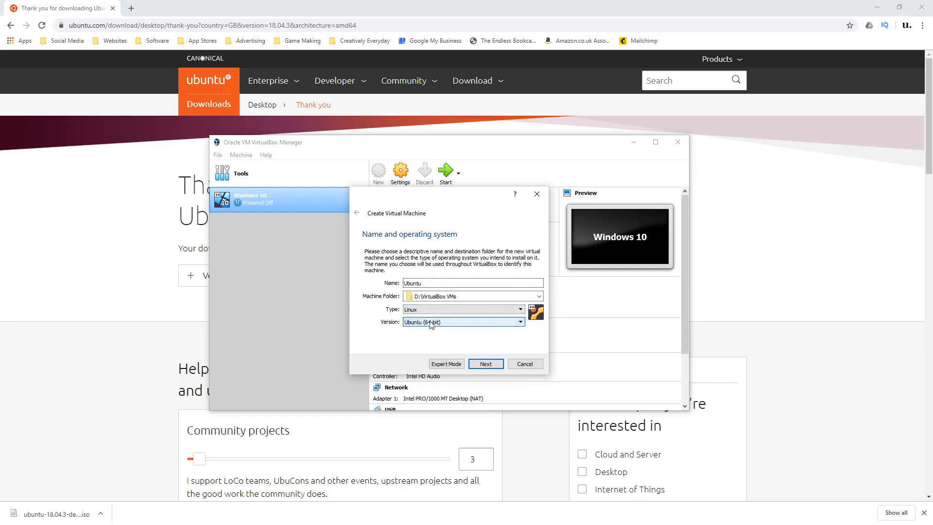
{"action": "left_click", "coordinate": [485, 364]}
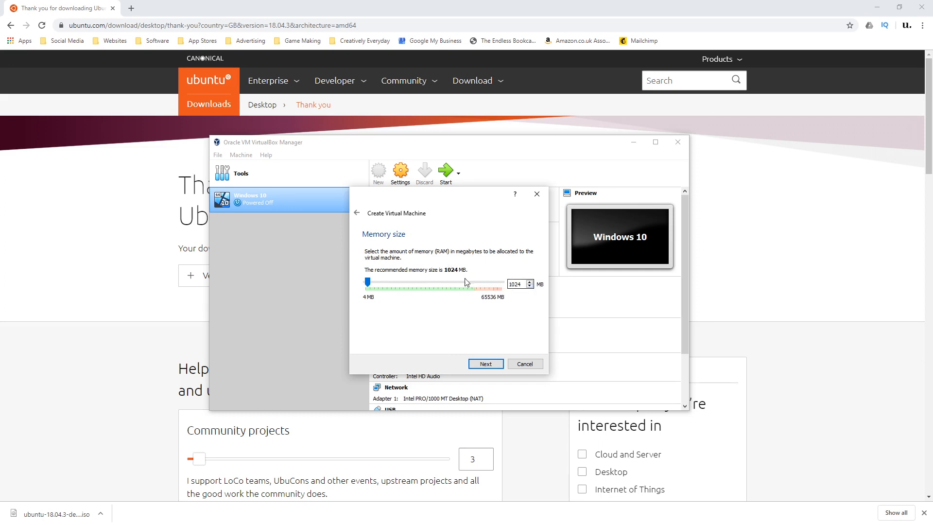
{"action": "left_click_drag", "start_coordinate": [369, 281], "coordinate": [371, 284]}
{"action": "left_click", "coordinate": [486, 364]}
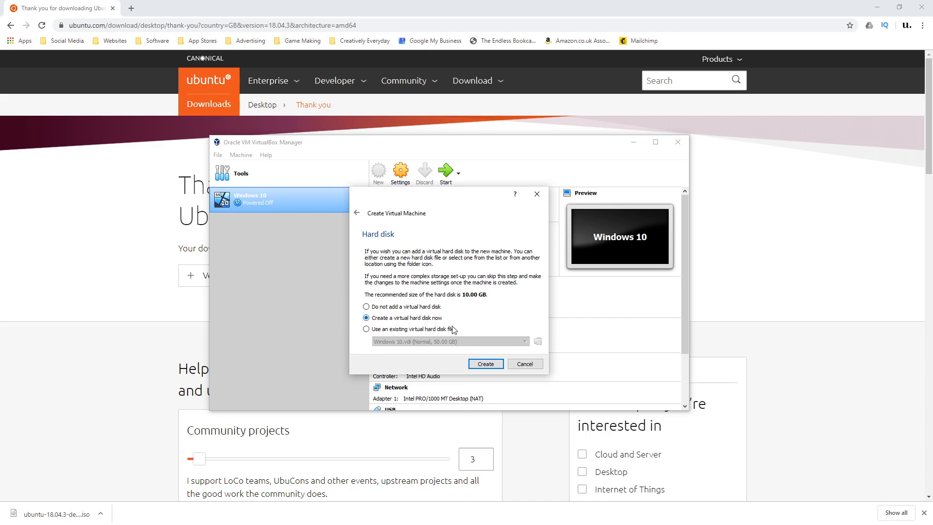
Create a dynamically allocated 10.00 GB VDI hard disk for the machine, stored as D:\VirtualBox VMs\Ubuntu\Ubuntu.vdi.
{"action": "left_click", "coordinate": [486, 364]}
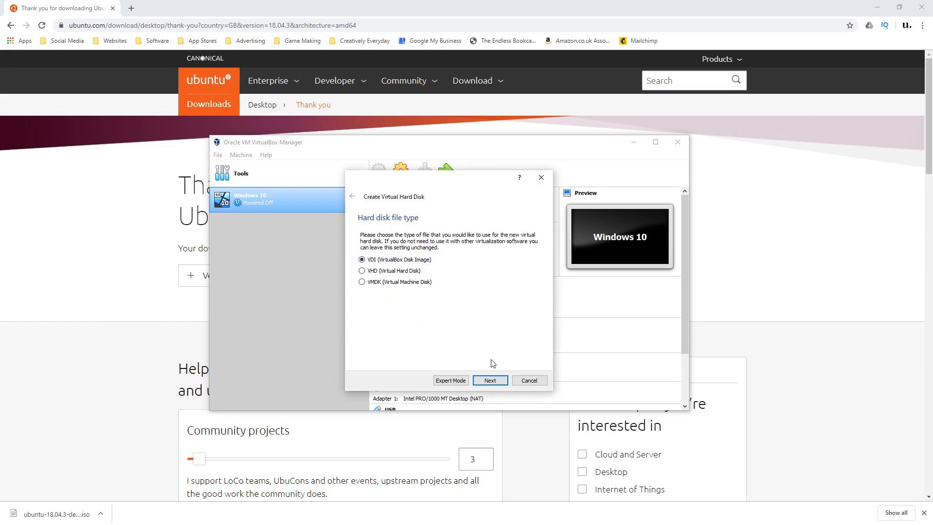
{"action": "left_click", "coordinate": [490, 380]}
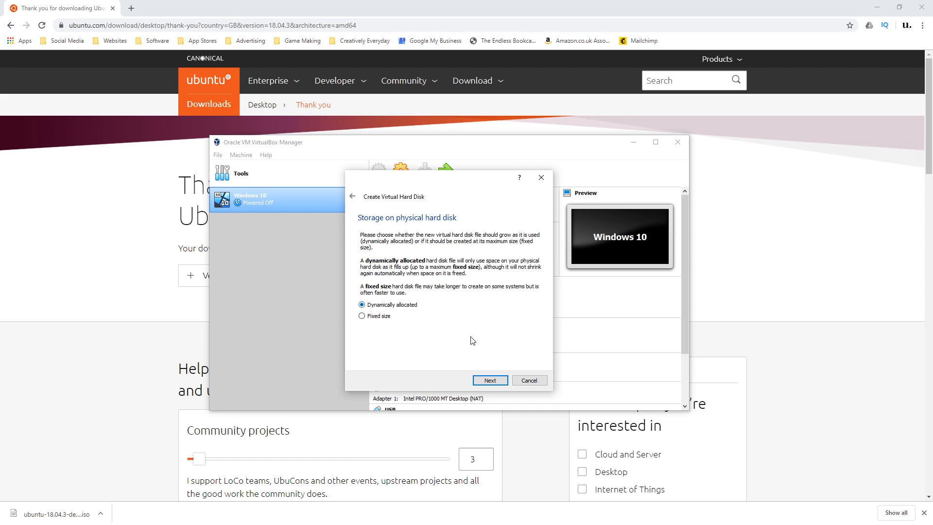
{"action": "left_click", "coordinate": [490, 381]}
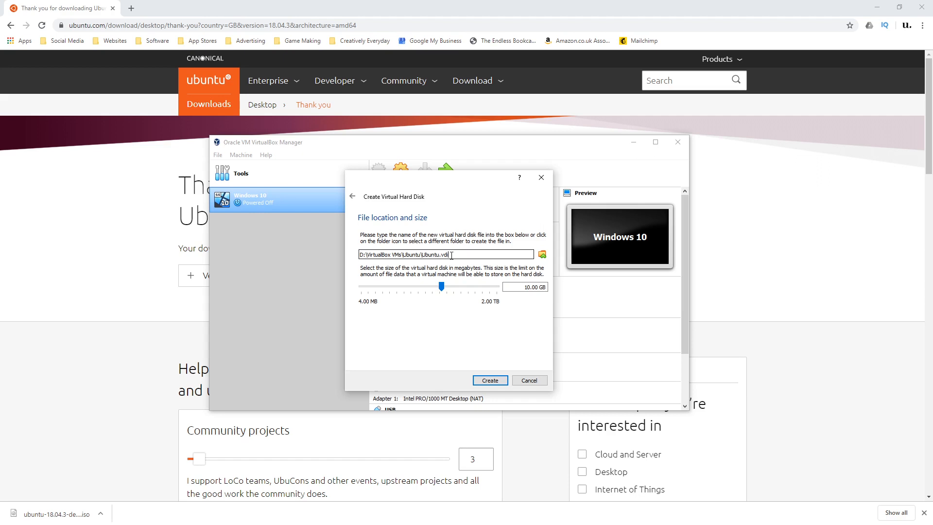
{"action": "left_click_drag", "start_coordinate": [451, 255], "coordinate": [422, 255]}
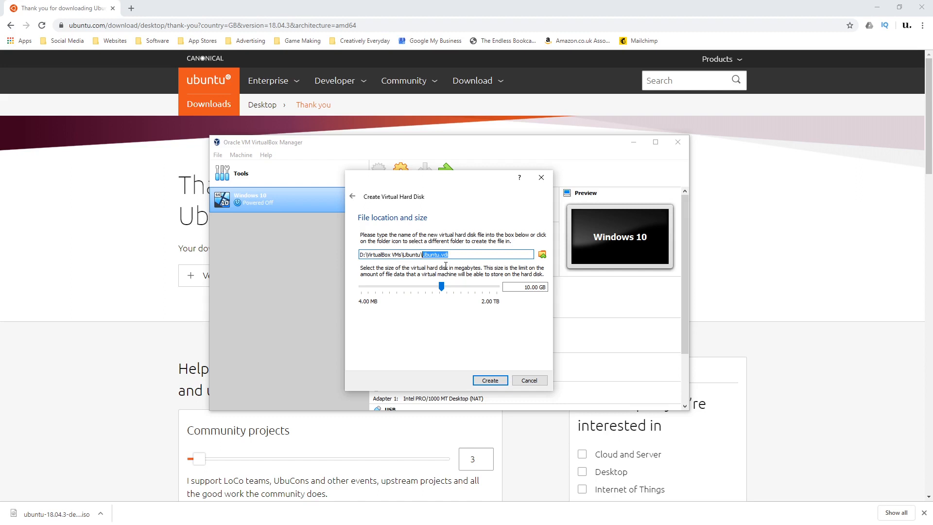
{"action": "left_click", "coordinate": [449, 254]}
{"action": "left_click", "coordinate": [495, 380]}
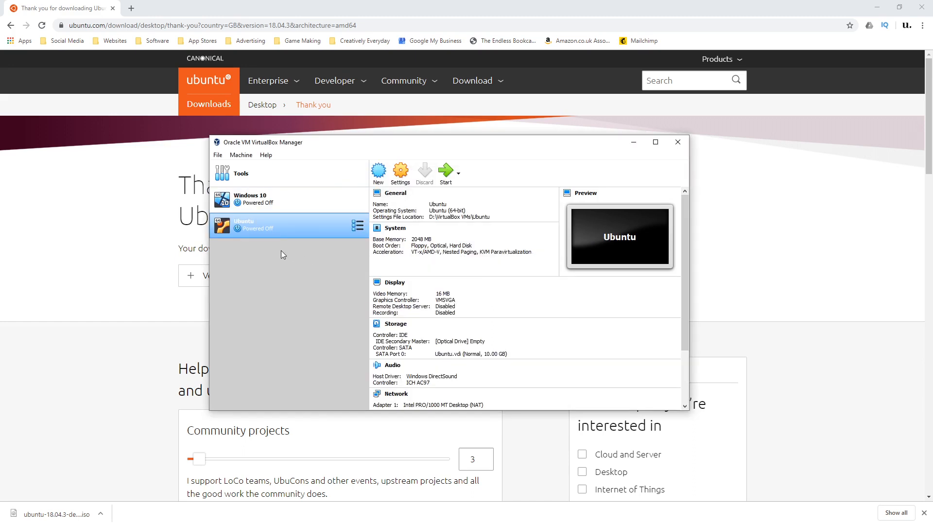
Attach ubuntu-18.04.3-desktop-amd64.iso from the Downloads folder to the Ubuntu machine's empty IDE optical drive and save the settings.
{"action": "left_click", "coordinate": [405, 179]}
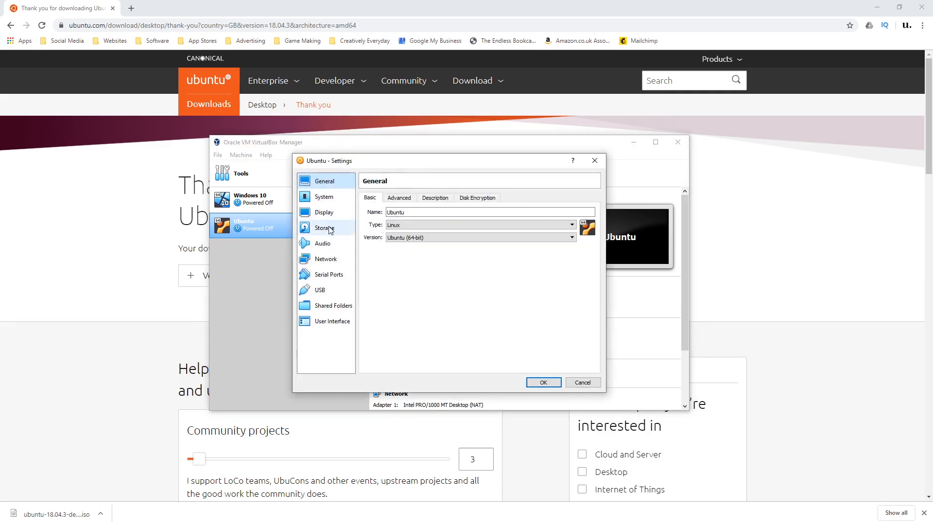
{"action": "left_click", "coordinate": [330, 230]}
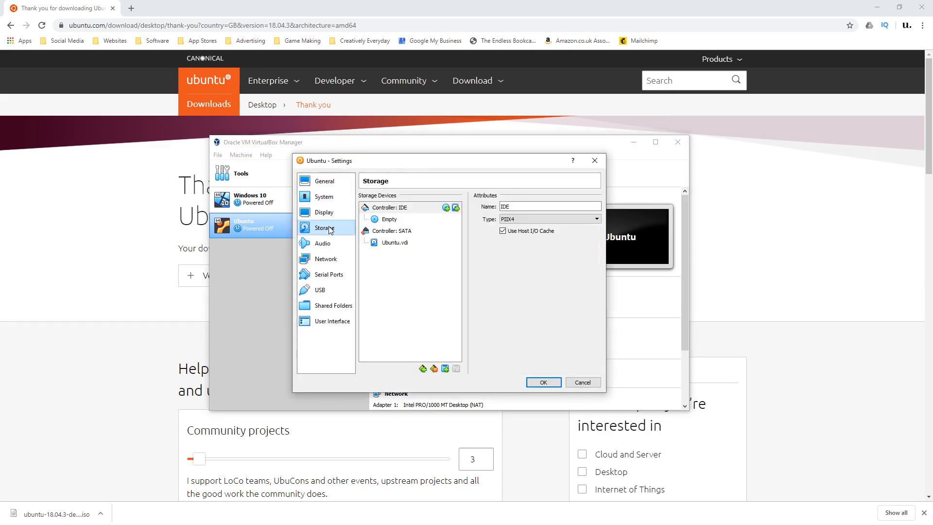
{"action": "left_click", "coordinate": [395, 220]}
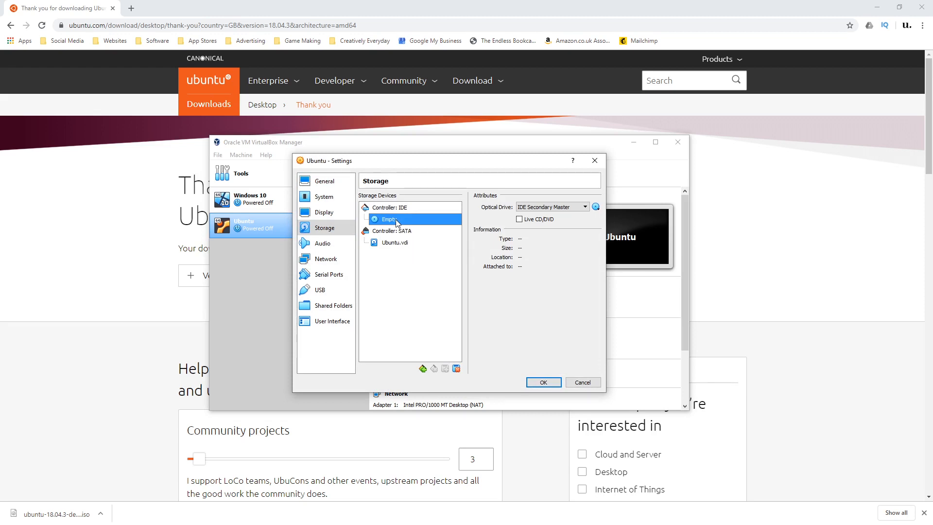
{"action": "left_click", "coordinate": [596, 207]}
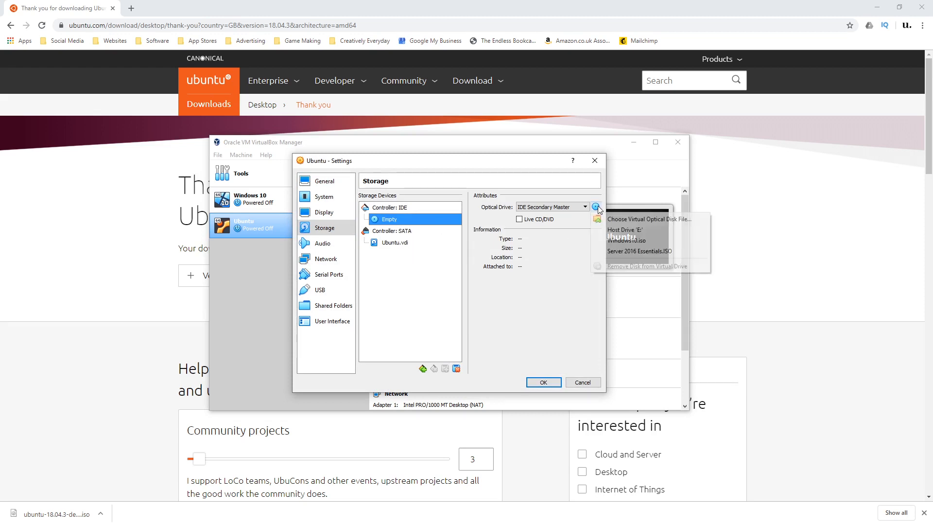
{"action": "left_click", "coordinate": [624, 220]}
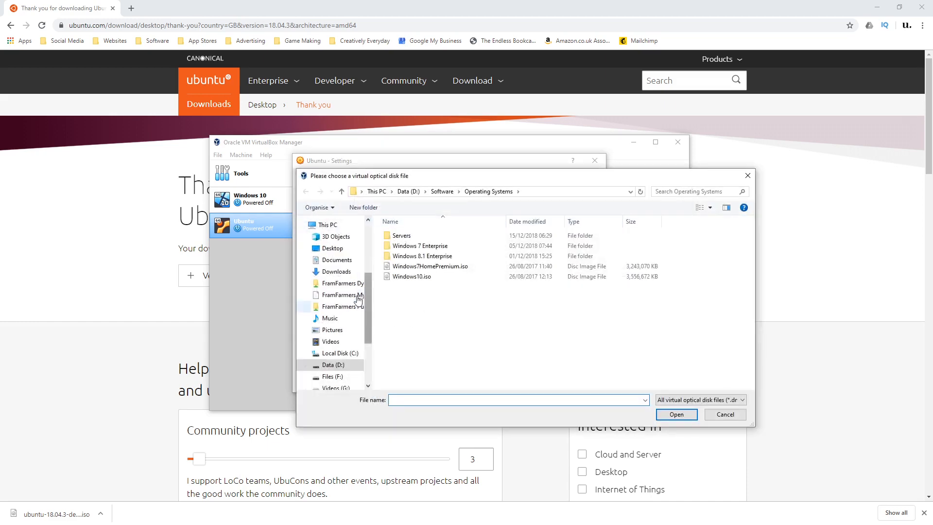
{"action": "left_click", "coordinate": [337, 271]}
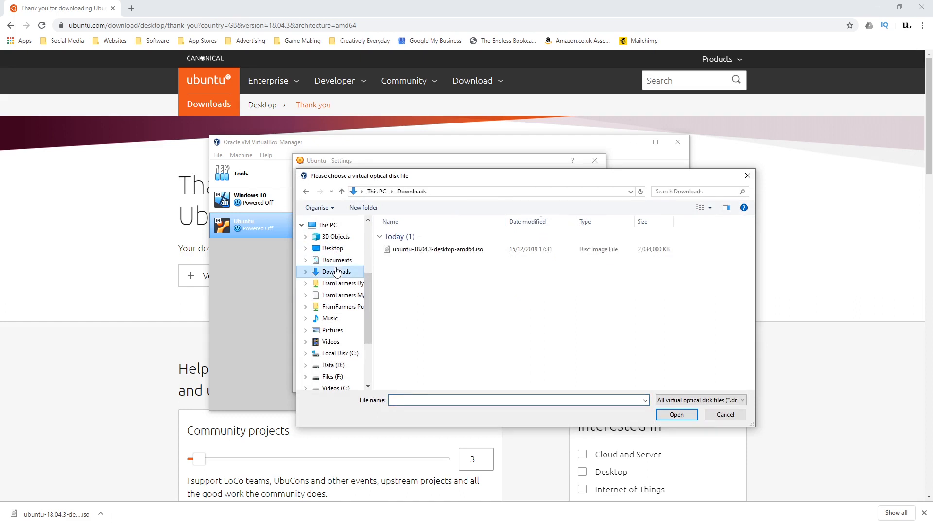
{"action": "left_click", "coordinate": [424, 251]}
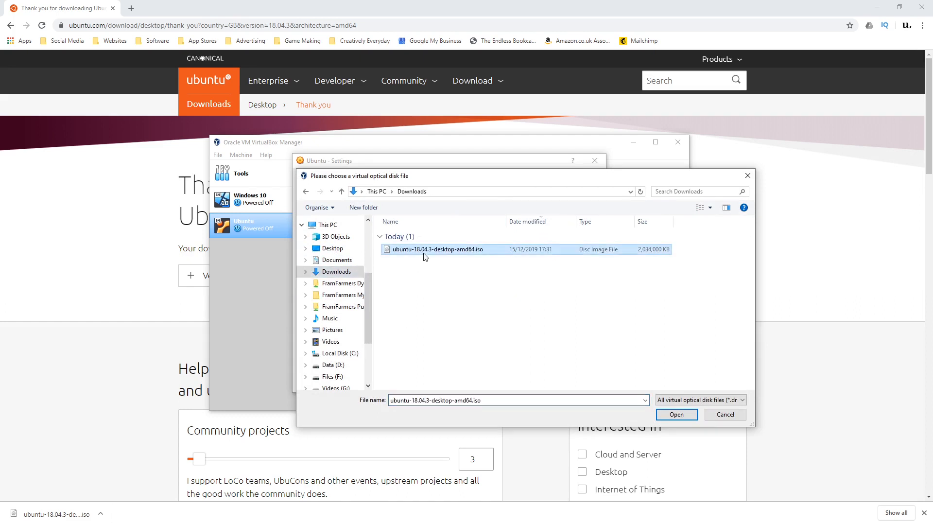
{"action": "left_click", "coordinate": [681, 414]}
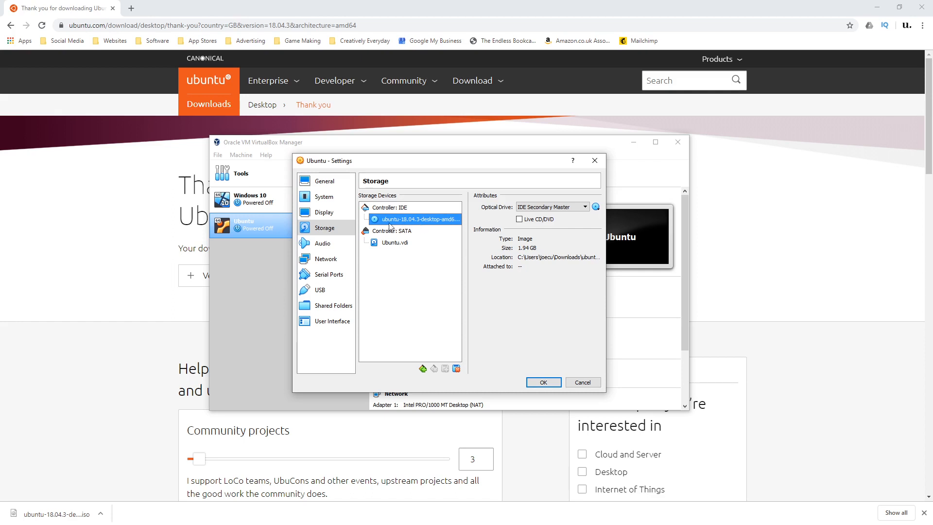
{"action": "left_click", "coordinate": [538, 382]}
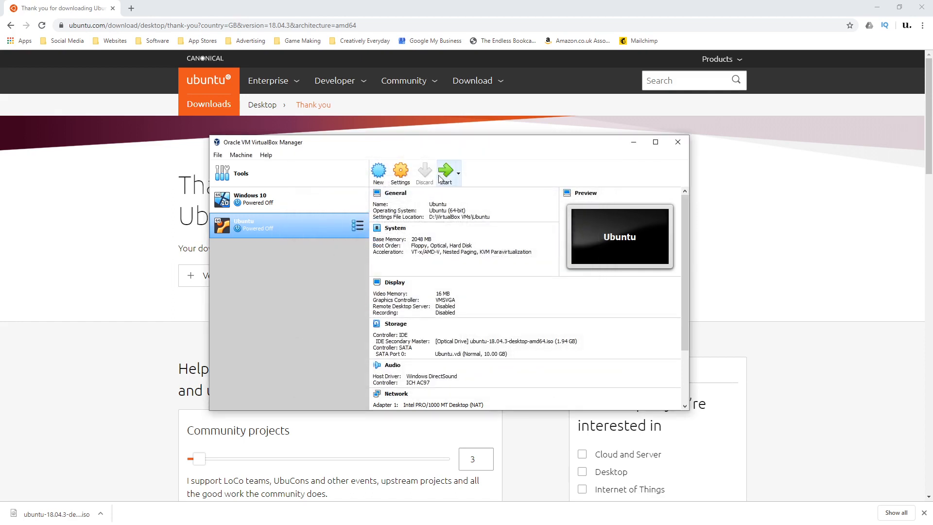
Start the Ubuntu virtual machine and begin installing Ubuntu with the English (UK) keyboard layout.
{"action": "left_click", "coordinate": [440, 175]}
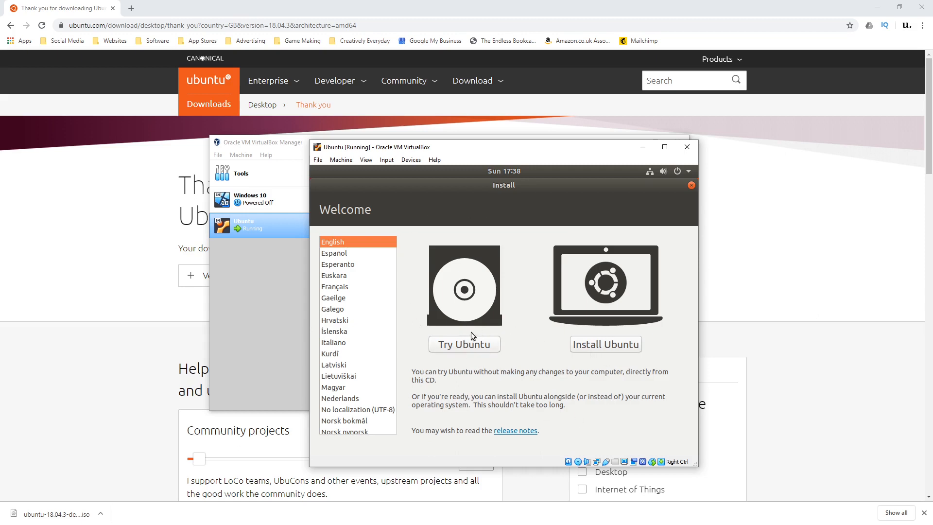
{"action": "left_click", "coordinate": [615, 345]}
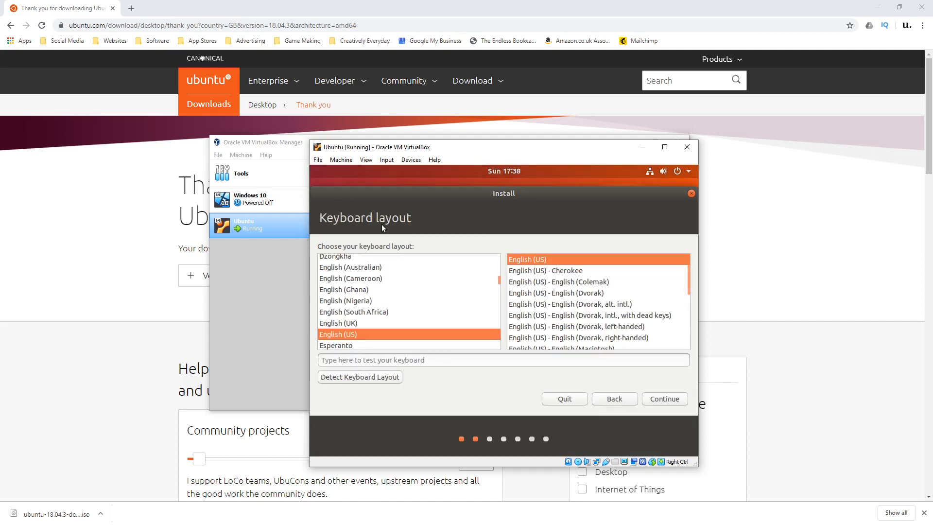
{"action": "left_click", "coordinate": [352, 322]}
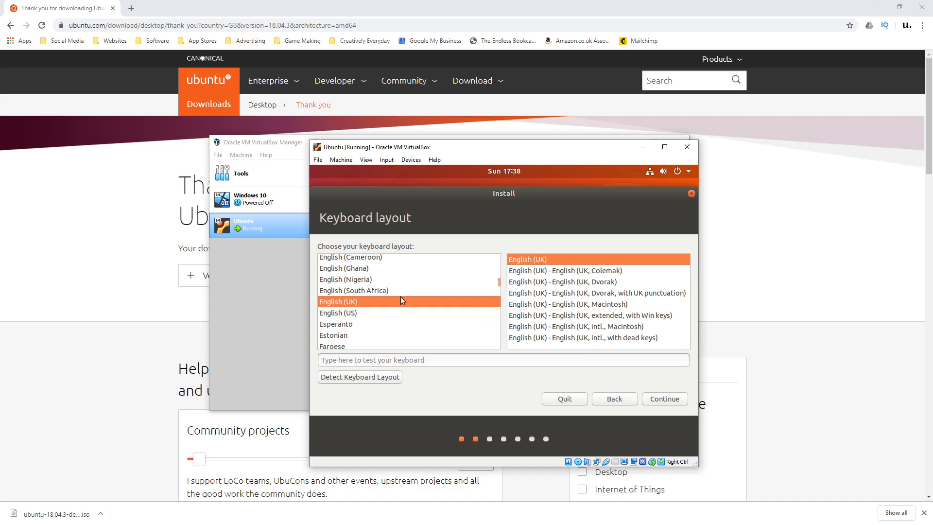
{"action": "left_click", "coordinate": [675, 398]}
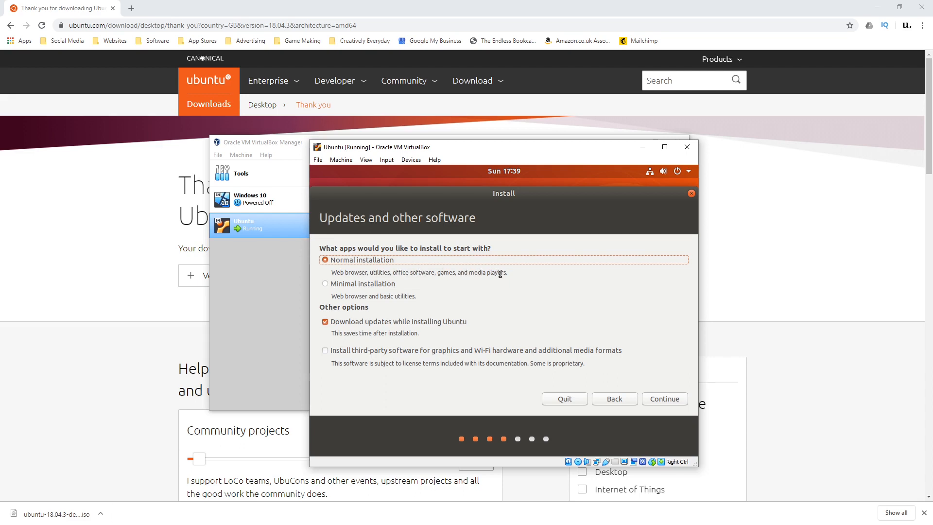
Continue with a normal installation that downloads updates while installing Ubuntu and leaves out third-party software.
{"action": "left_click_drag", "start_coordinate": [417, 295], "coordinate": [335, 291]}
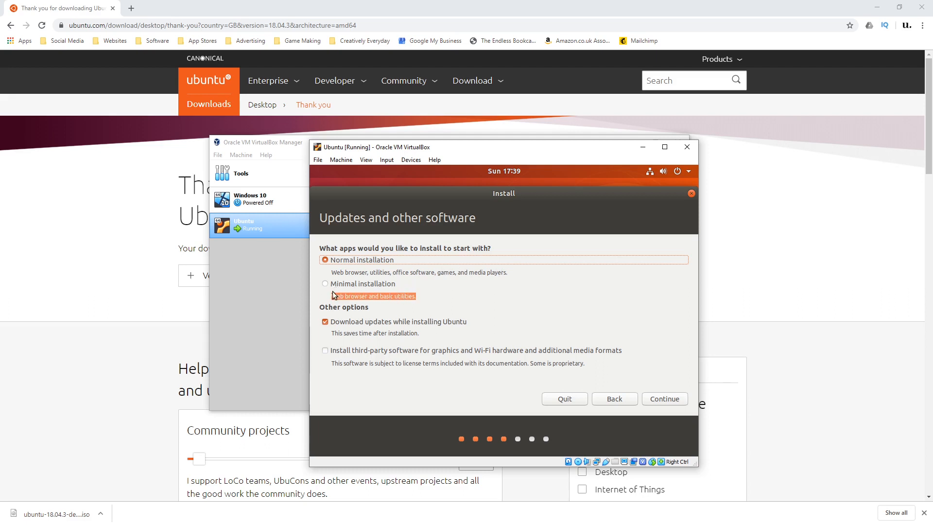
{"action": "left_click", "coordinate": [340, 293]}
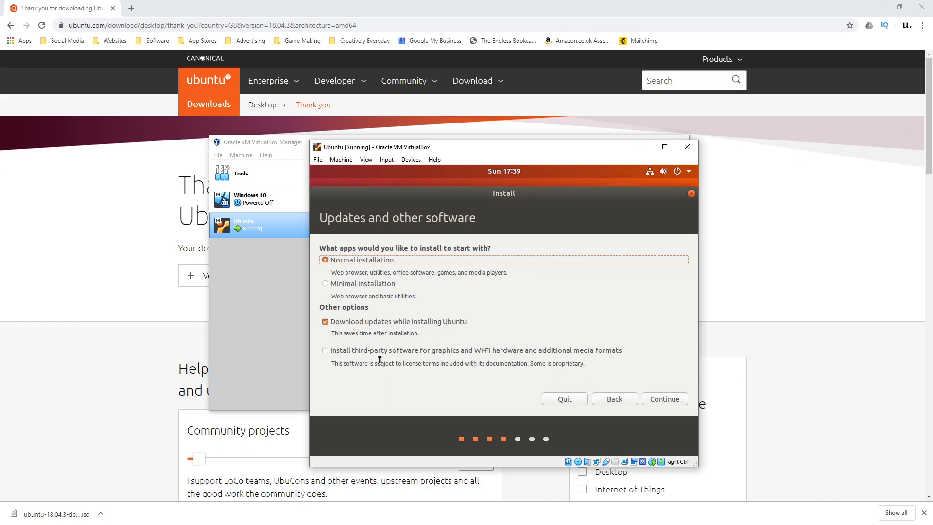
{"action": "left_click", "coordinate": [659, 399]}
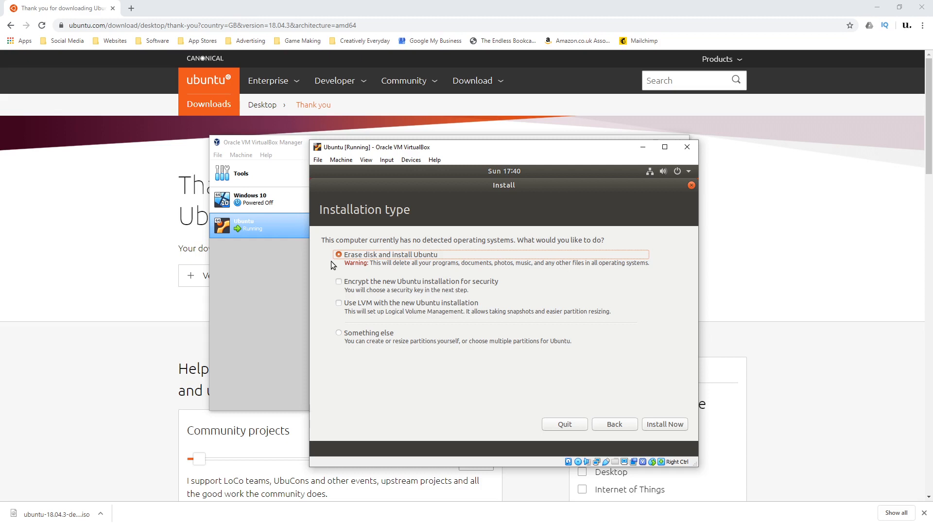
{"action": "left_click", "coordinate": [348, 335]}
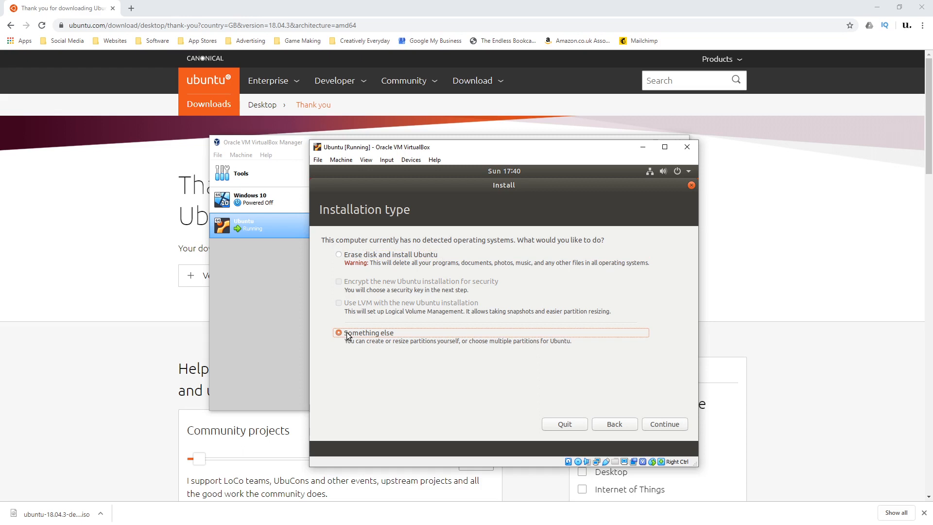
{"action": "left_click", "coordinate": [666, 424]}
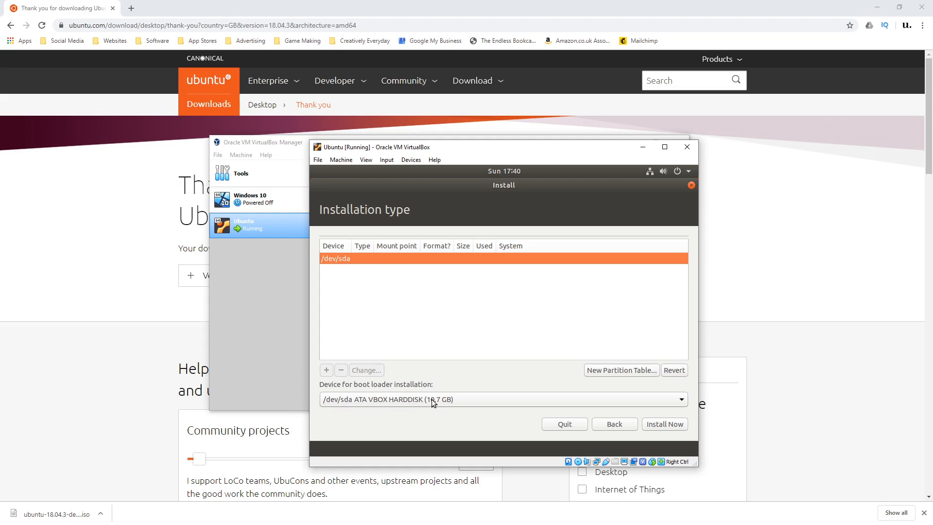
{"action": "left_click", "coordinate": [447, 401]}
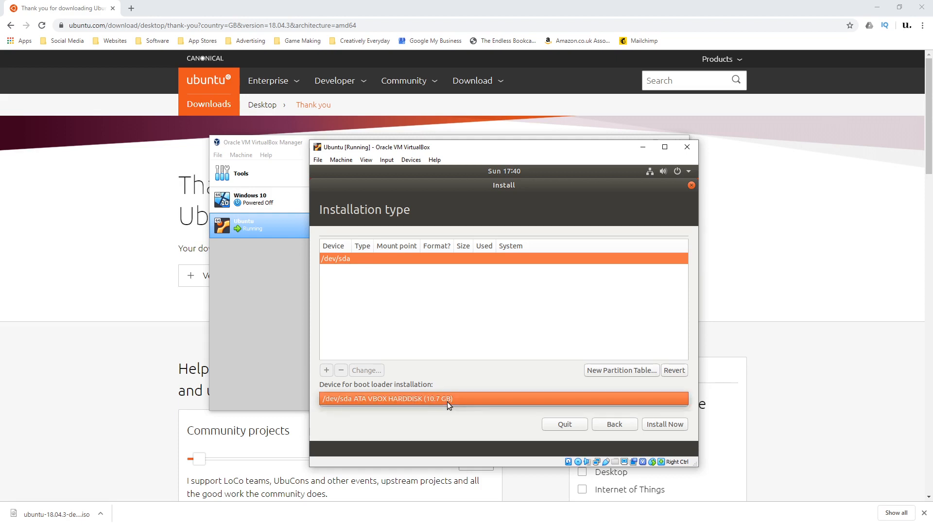
{"action": "left_click", "coordinate": [444, 398]}
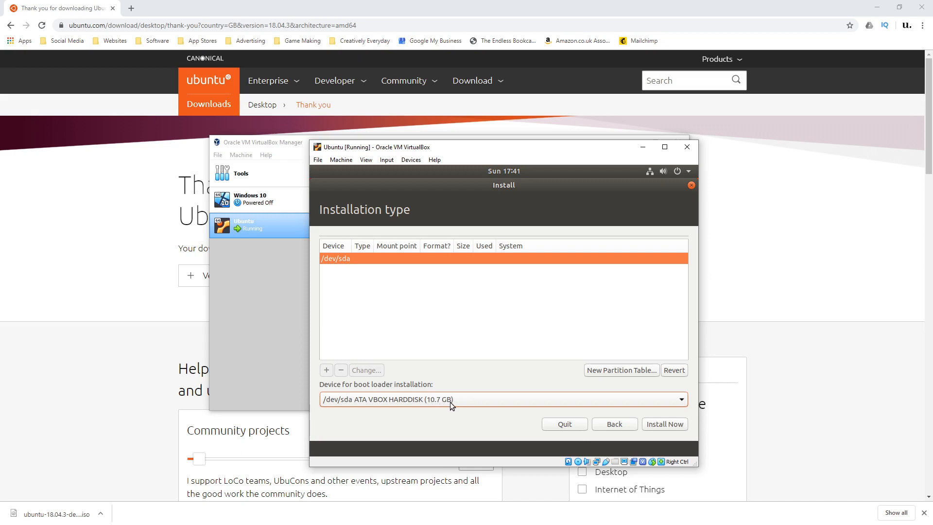
{"action": "left_click", "coordinate": [609, 425]}
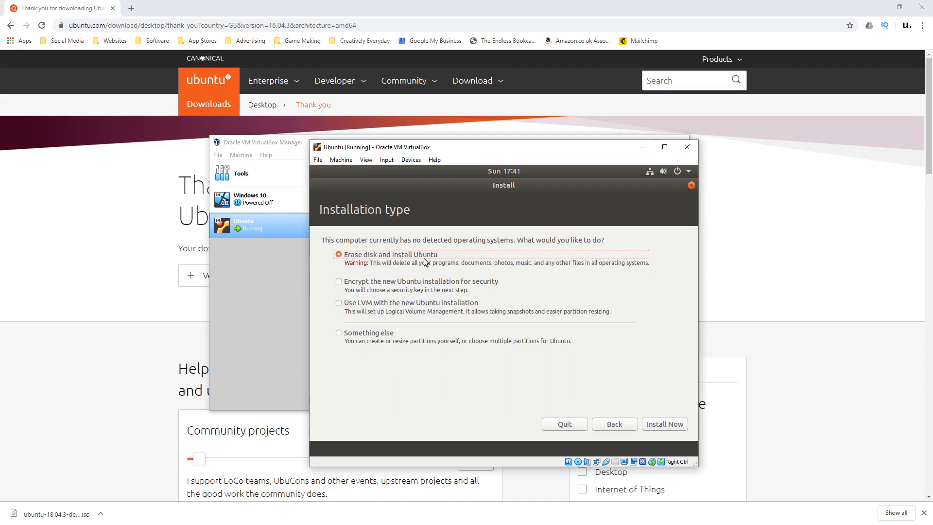
{"action": "left_click", "coordinate": [340, 281]}
{"action": "left_click", "coordinate": [340, 282]}
{"action": "left_click", "coordinate": [339, 303]}
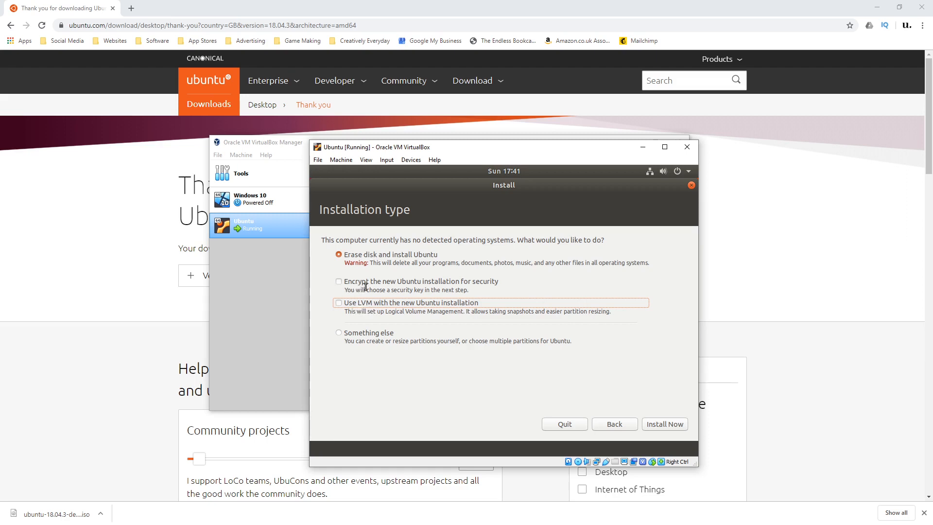
Start the erase-disk installation of Ubuntu, confirm writing the changes to disk, and accept London as the location.
{"action": "left_click", "coordinate": [665, 424]}
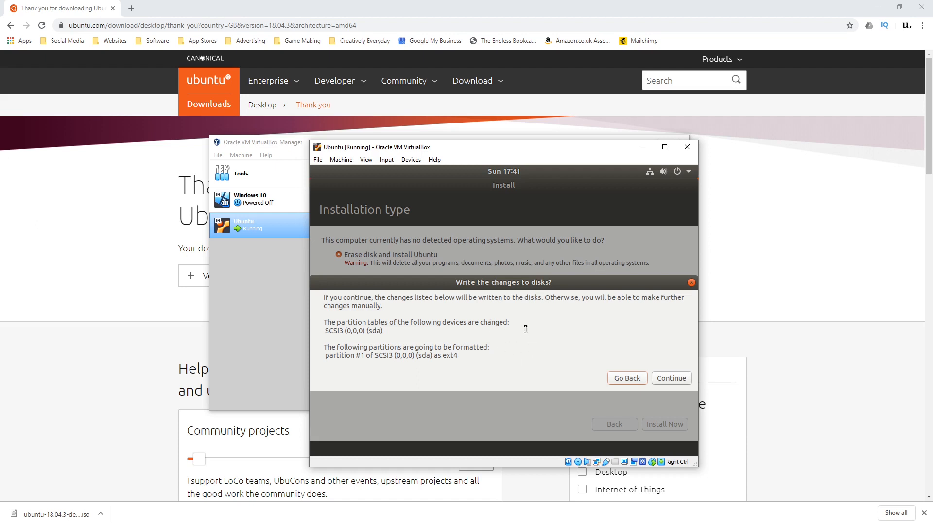
{"action": "left_click", "coordinate": [684, 381]}
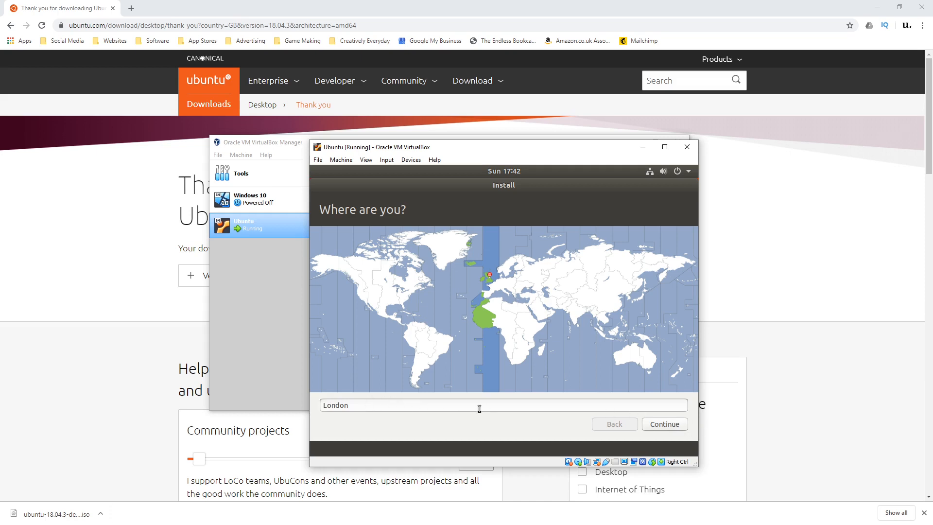
{"action": "left_click", "coordinate": [647, 424]}
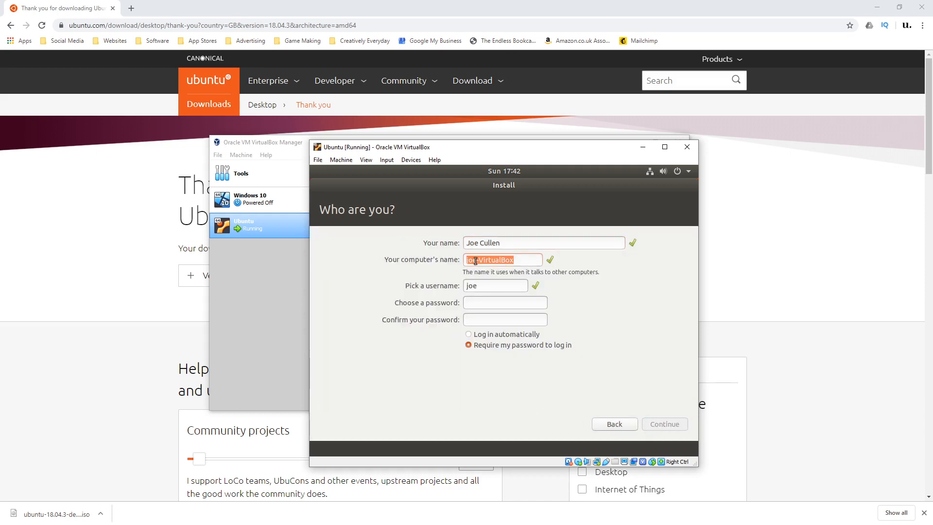
Fill in the user's full name and name the computer UbuntuVirtualBox.
{"action": "left_click", "coordinate": [479, 260]}
{"action": "key", "text": "BackSpace"}
{"action": "key", "text": "BackSpace"}
{"action": "key", "text": "BackSpace"}
{"action": "key", "text": "BackSpace"}
{"action": "type", "text": "UbuntuVirtualBox"}
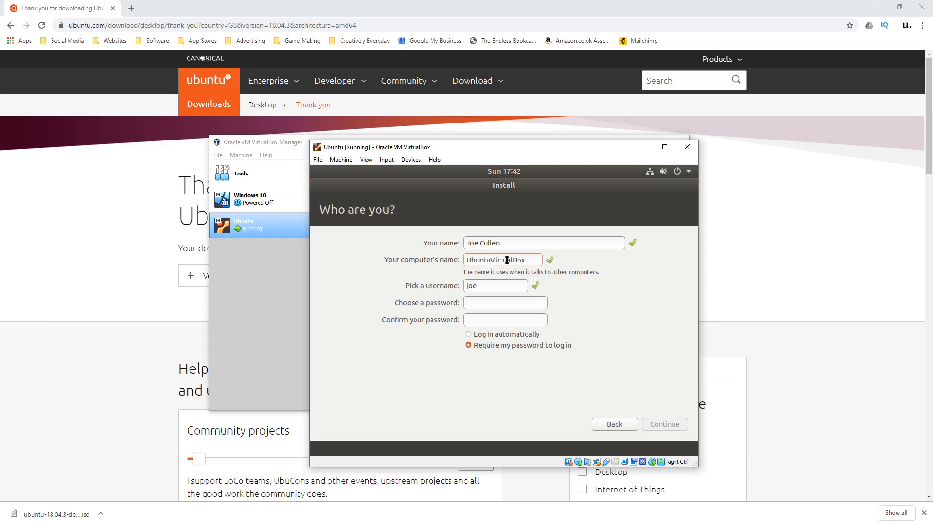
Fill in the username, enter and confirm the account password with password login required, and continue the installation.
{"action": "left_click", "coordinate": [494, 287]}
{"action": "type", "text": "cul41"}
{"action": "key", "text": "Tab"}
{"action": "type", "text": "•••••••••••"}
{"action": "key", "text": "Tab"}
{"action": "type", "text": "•••••••••••"}
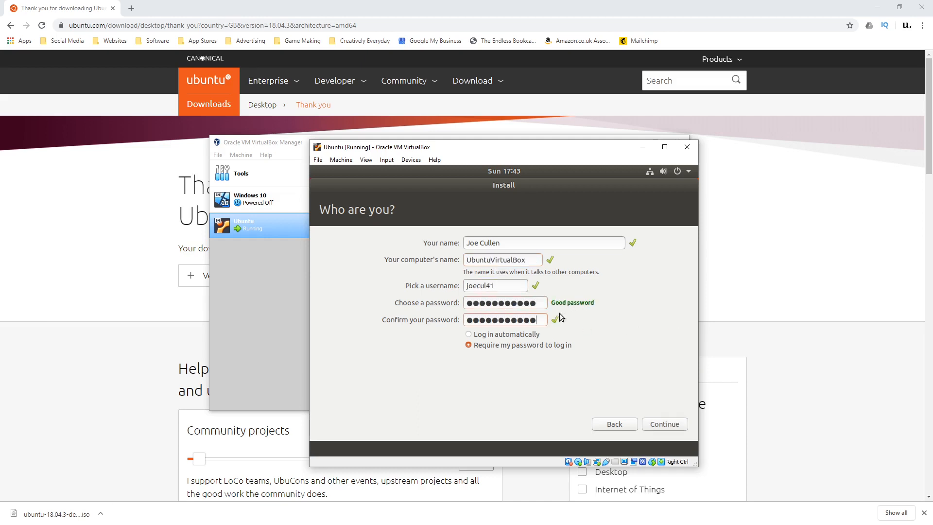
{"action": "left_click", "coordinate": [660, 424]}
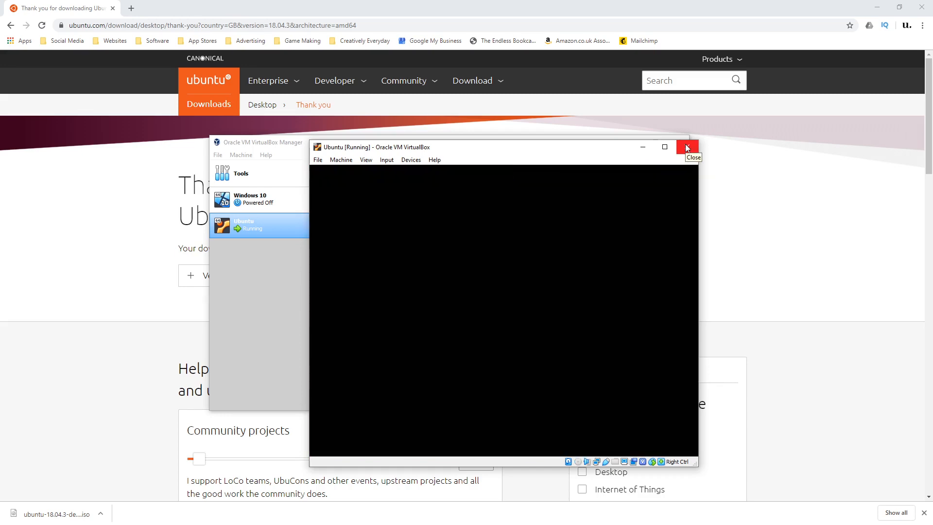
Close the Ubuntu virtual machine by powering it off.
{"action": "left_click", "coordinate": [687, 148]}
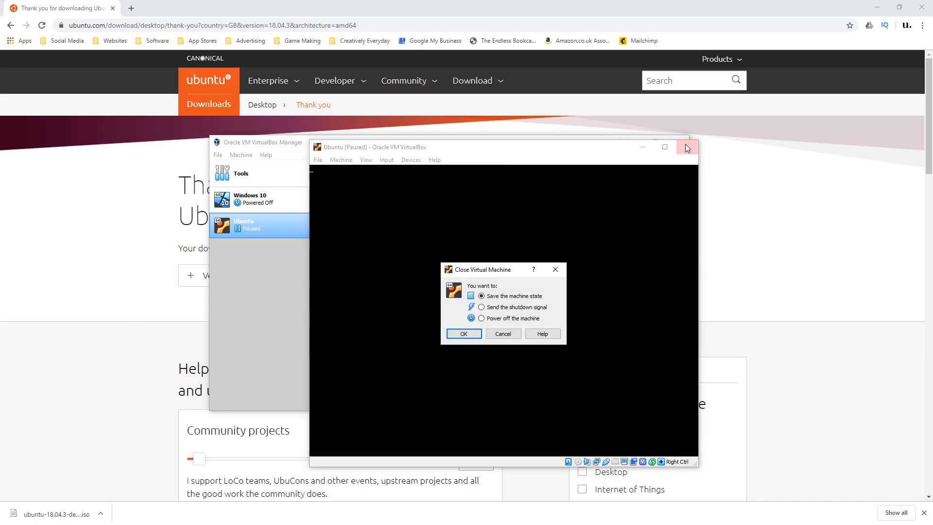
{"action": "left_click", "coordinate": [497, 319]}
{"action": "left_click", "coordinate": [464, 333]}
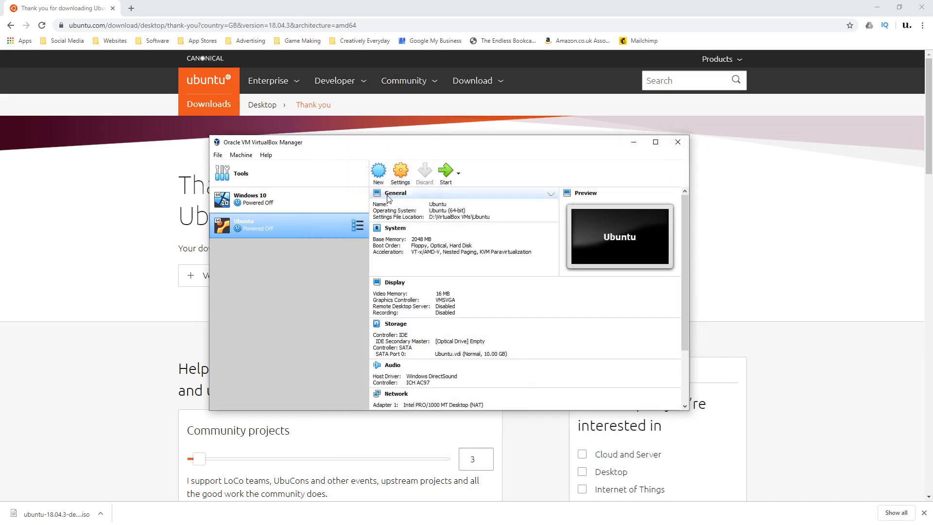
Check the IDE optical drive in the Ubuntu machine's storage settings, and leave the settings without changes.
{"action": "left_click", "coordinate": [400, 173]}
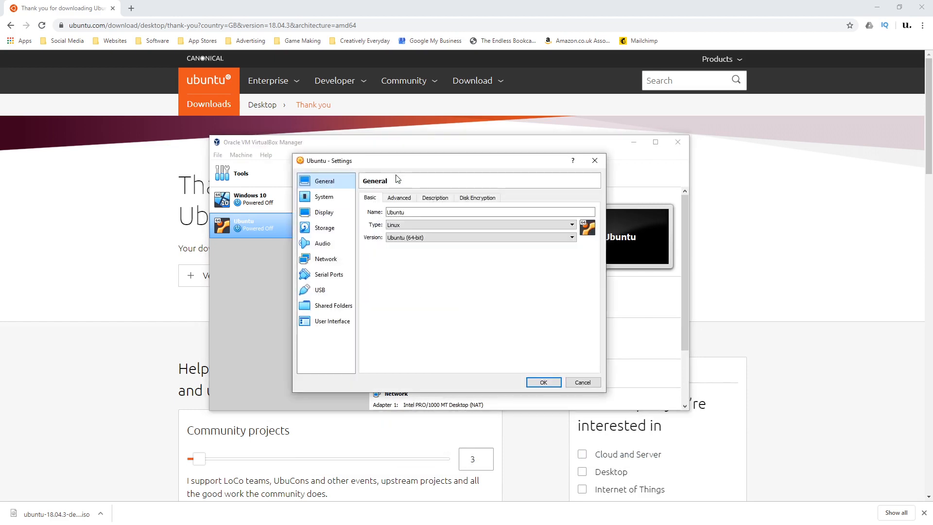
{"action": "left_click", "coordinate": [327, 227]}
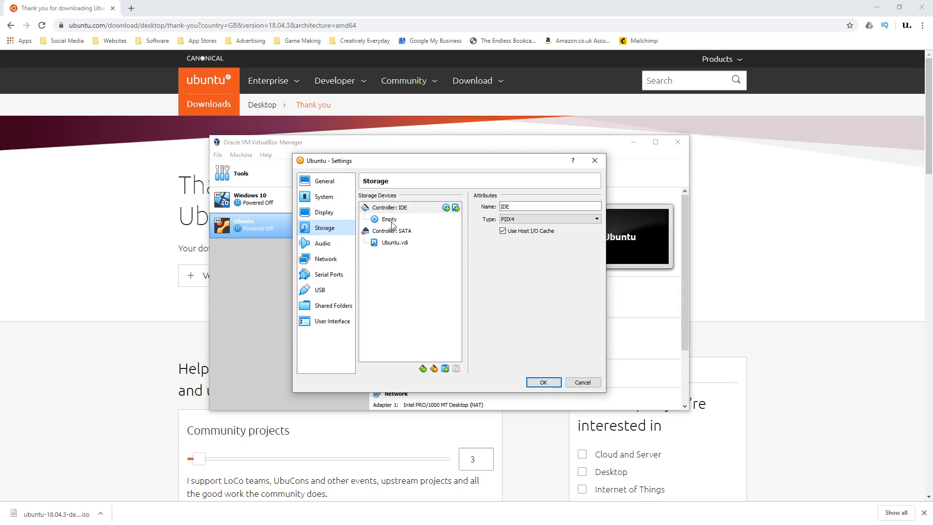
{"action": "left_click", "coordinate": [583, 382]}
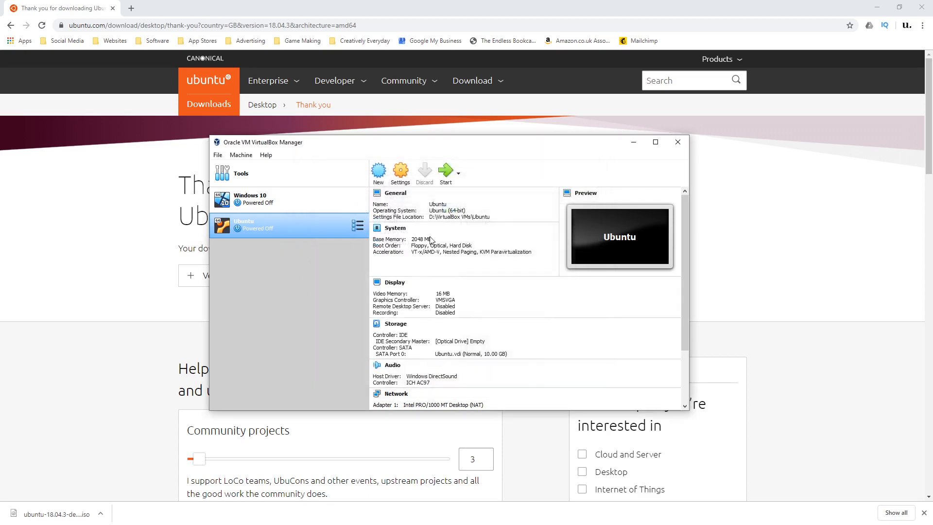
Start the Ubuntu virtual machine and sign in to the user account with the account password.
{"action": "left_click", "coordinate": [447, 175]}
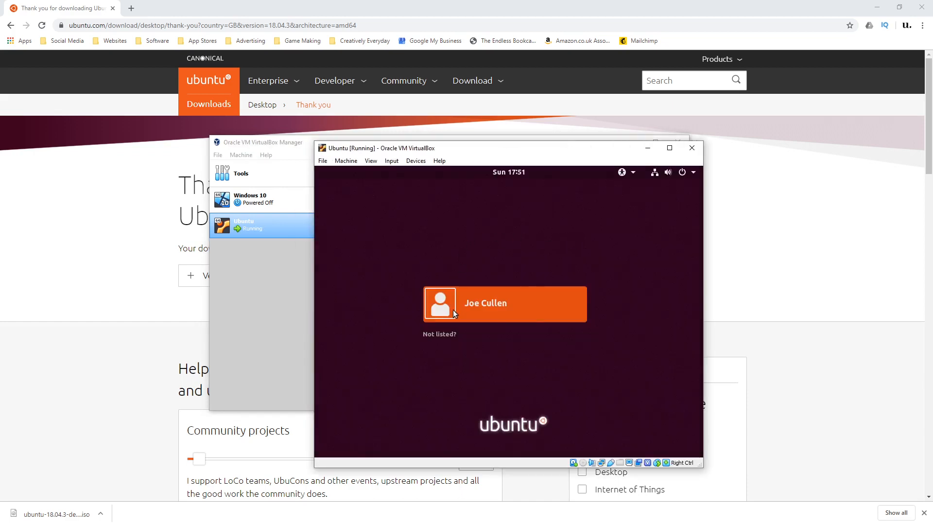
{"action": "left_click", "coordinate": [453, 310]}
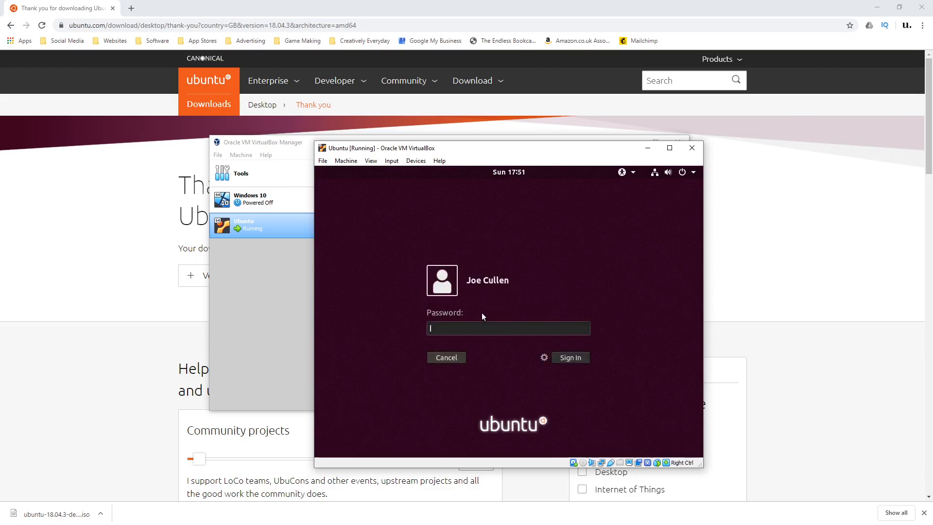
{"action": "key", "text": "Return"}
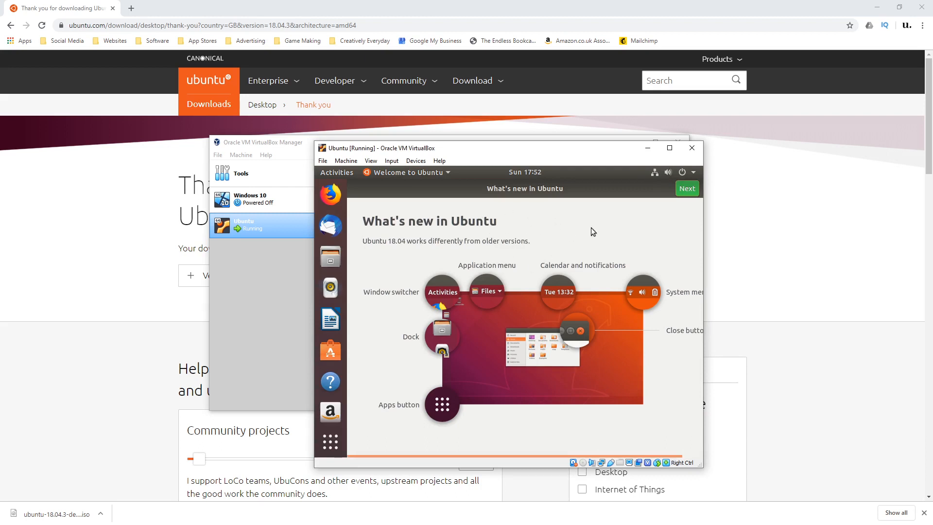
Complete the Ubuntu welcome screens, skipping Livepatch setup and keeping the option to send system info to Canonical.
{"action": "left_click", "coordinate": [682, 191]}
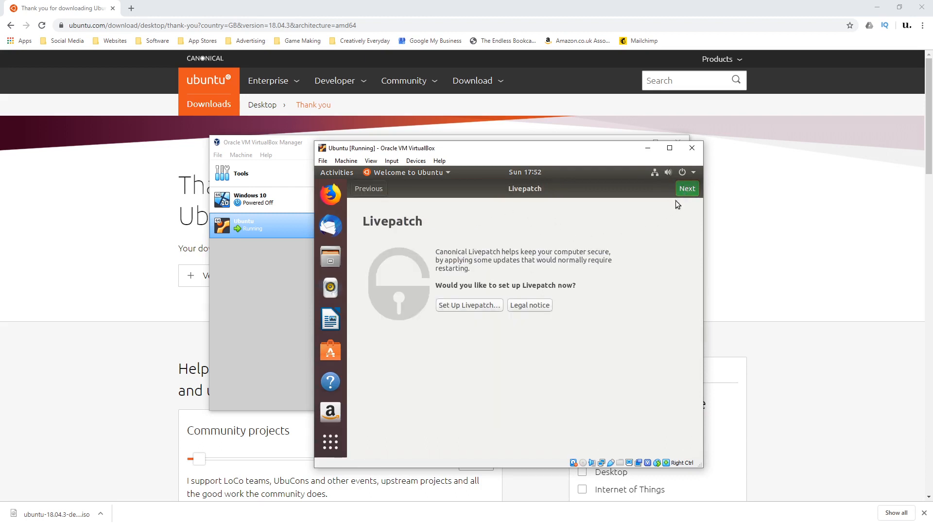
{"action": "left_click", "coordinate": [684, 192]}
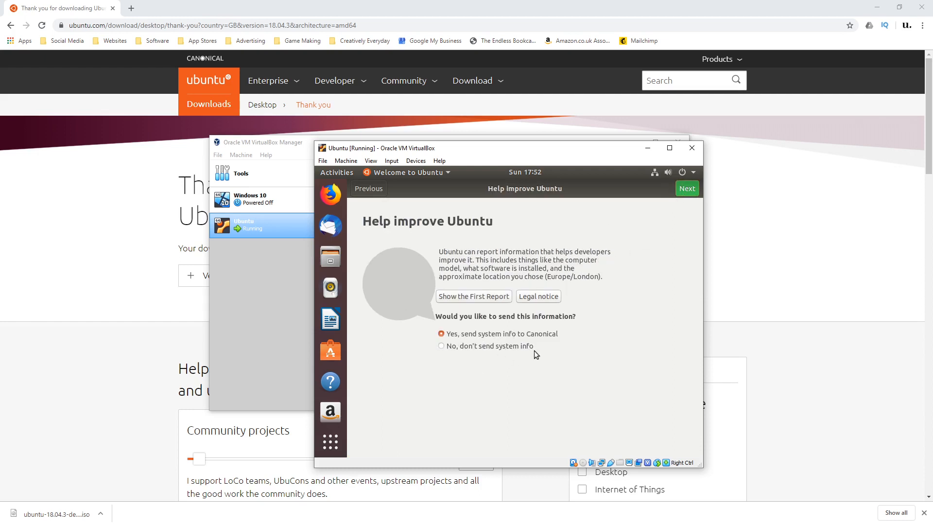
{"action": "left_click", "coordinate": [693, 190]}
{"action": "left_click", "coordinate": [693, 190]}
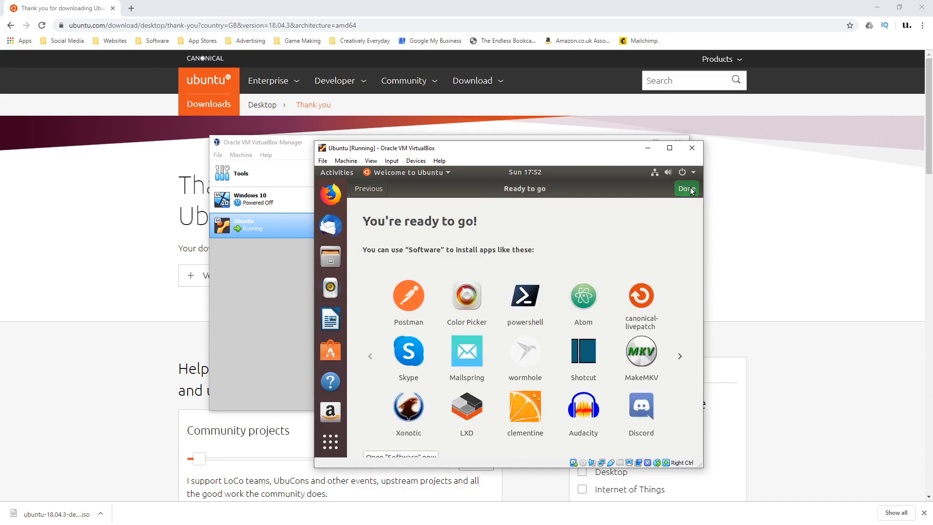
{"action": "left_click", "coordinate": [692, 190]}
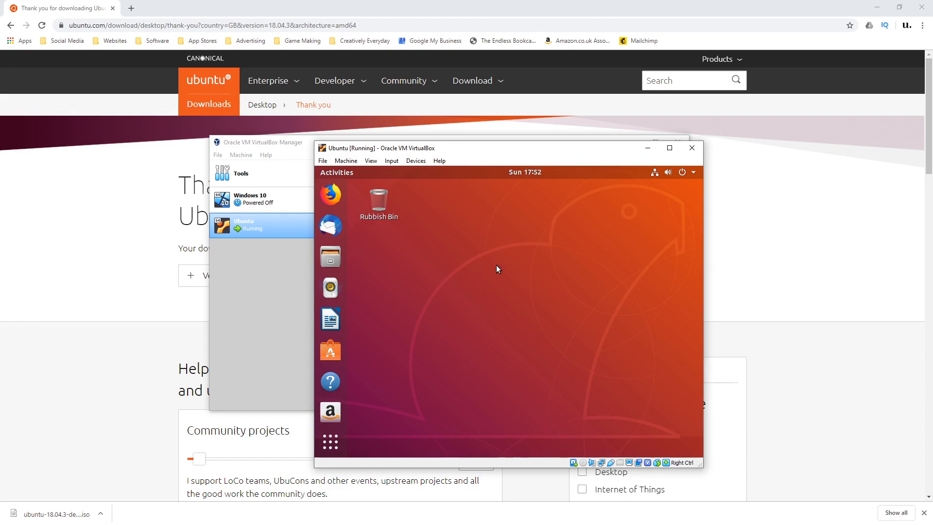
Maximize the virtual machine window and insert the Guest Additions CD image into the Ubuntu machine.
{"action": "left_click", "coordinate": [670, 148]}
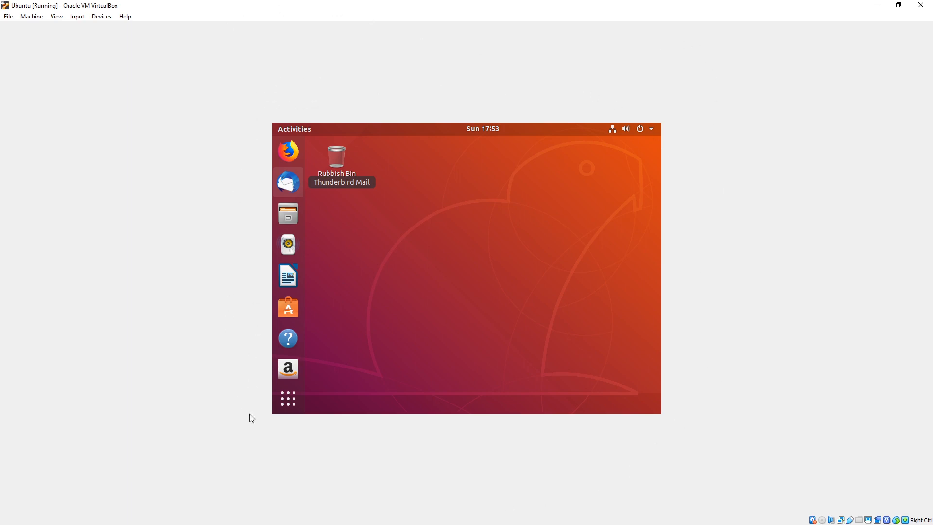
{"action": "left_click", "coordinate": [102, 17]}
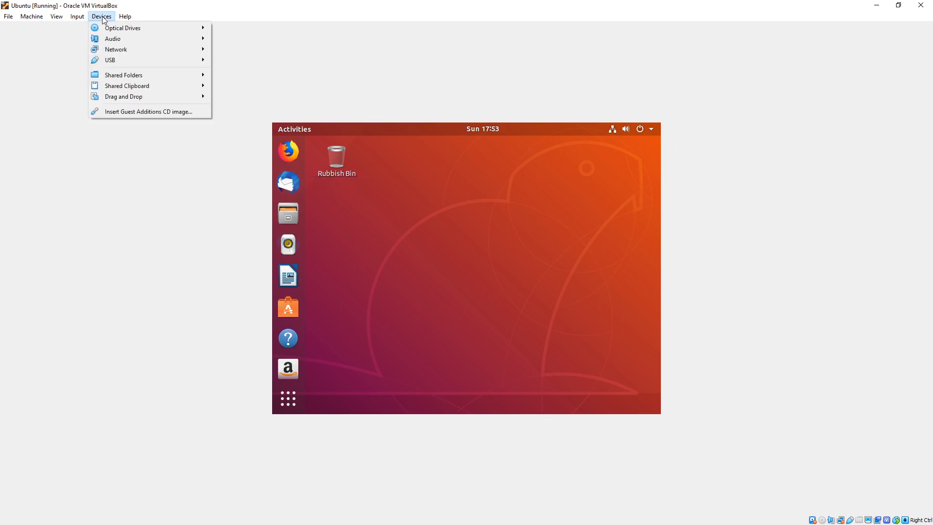
{"action": "left_click", "coordinate": [130, 112]}
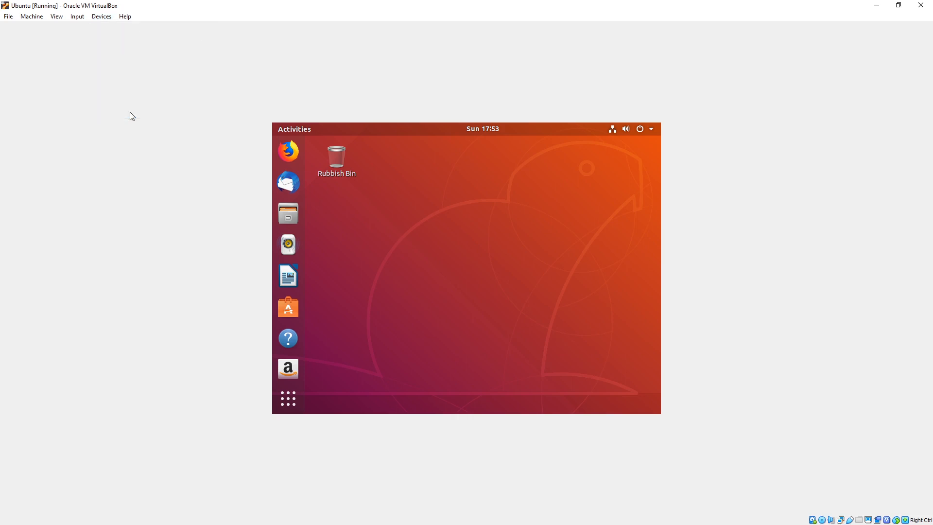
{"action": "left_click", "coordinate": [651, 129]}
{"action": "left_click", "coordinate": [462, 185]}
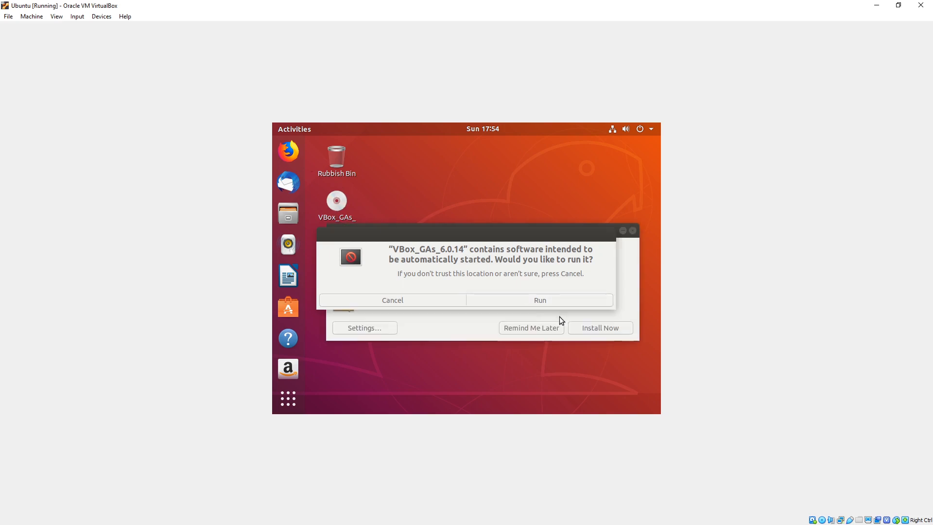
Run the VBox_GAs_6.0.14 installer, authenticate with the account password, and close the installation terminal once it ends.
{"action": "left_click", "coordinate": [556, 300]}
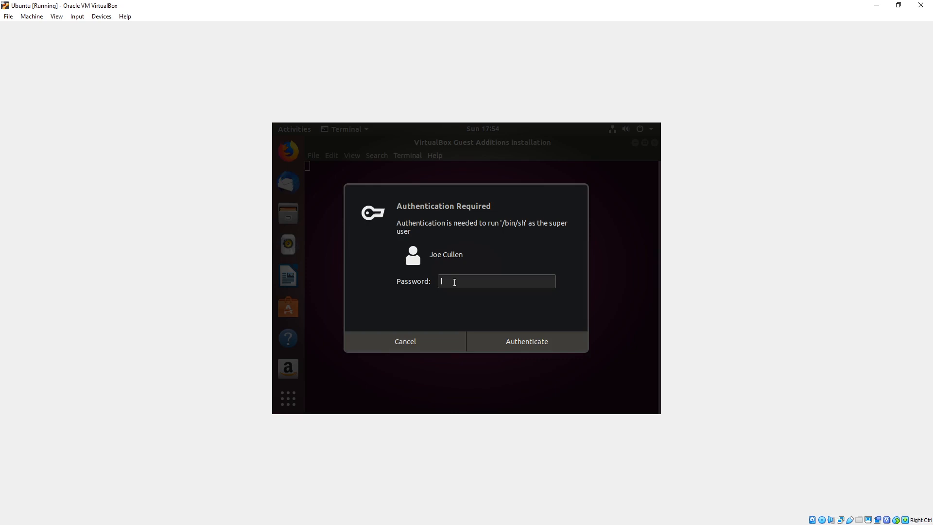
{"action": "type", "text": "************"}
{"action": "left_click", "coordinate": [510, 336]}
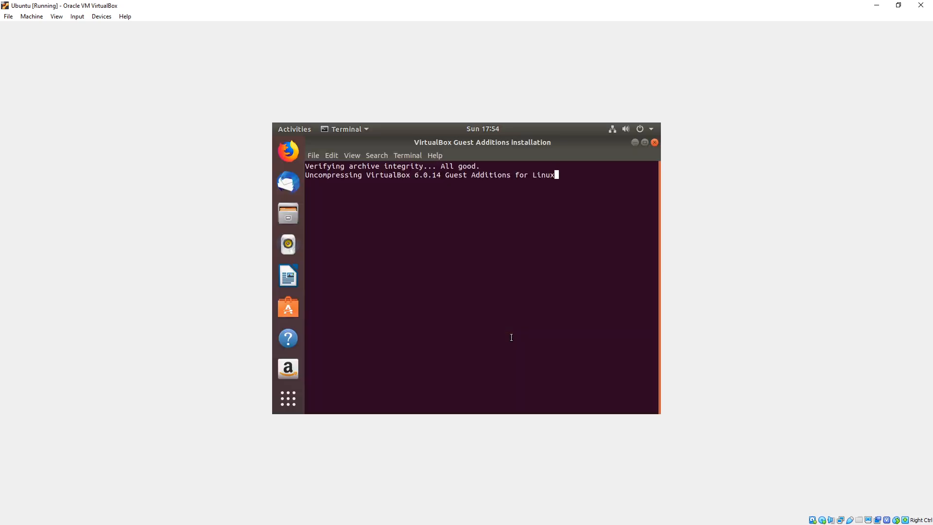
{"action": "left_click_drag", "start_coordinate": [305, 184], "coordinate": [463, 184]}
{"action": "left_click", "coordinate": [444, 258]}
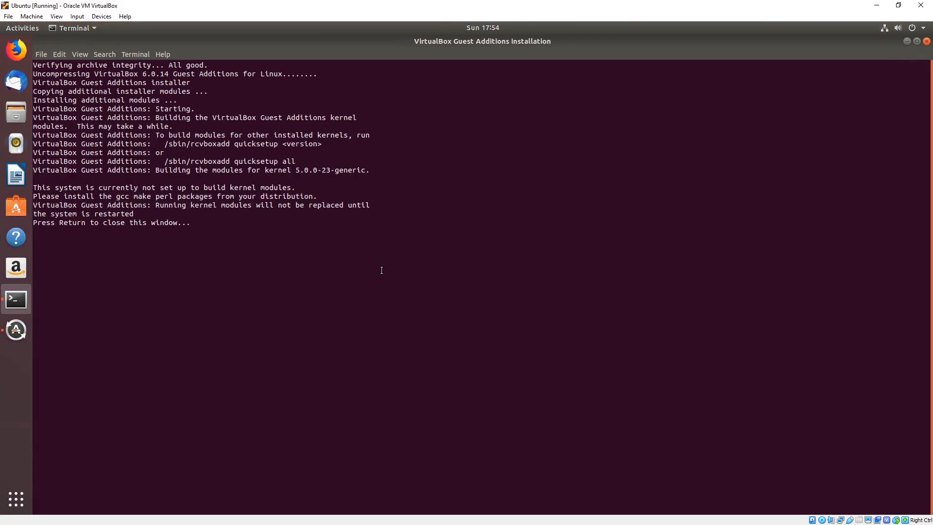
{"action": "key", "text": "Return"}
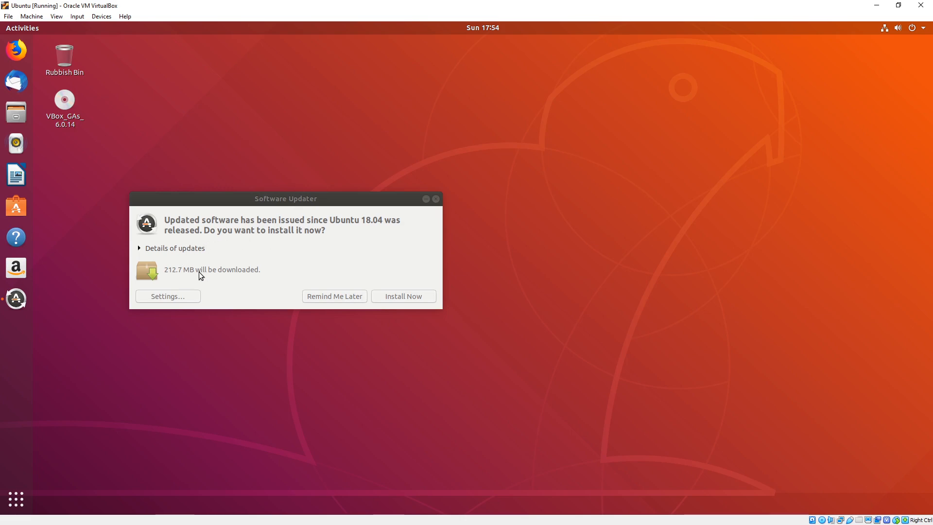
Start installing the offered Ubuntu software updates and authenticate with the account password.
{"action": "left_click", "coordinate": [403, 300]}
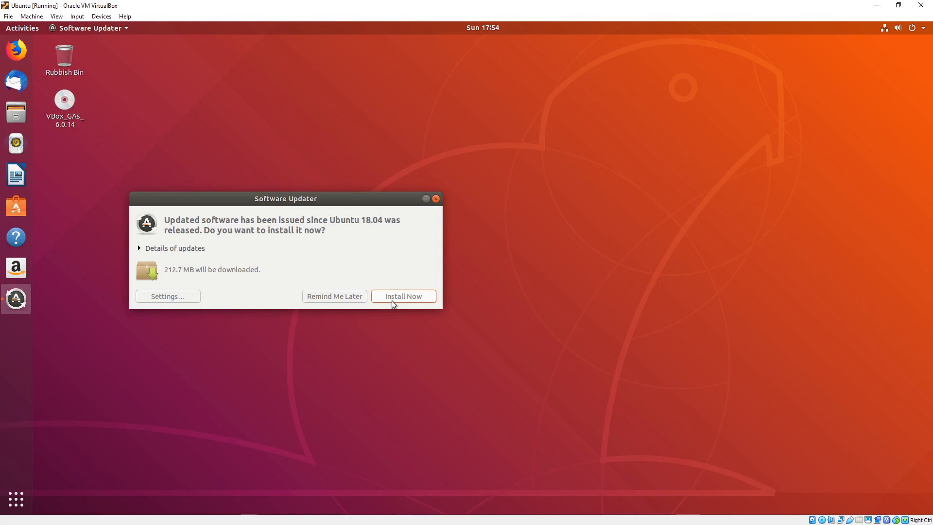
{"action": "left_click", "coordinate": [394, 297]}
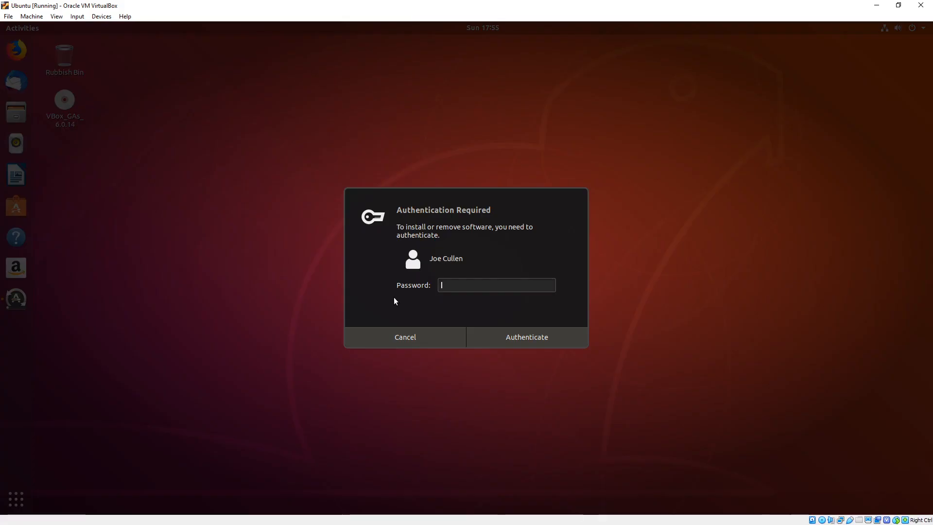
{"action": "type", "text": "•••••••••••"}
{"action": "key", "text": "Return"}
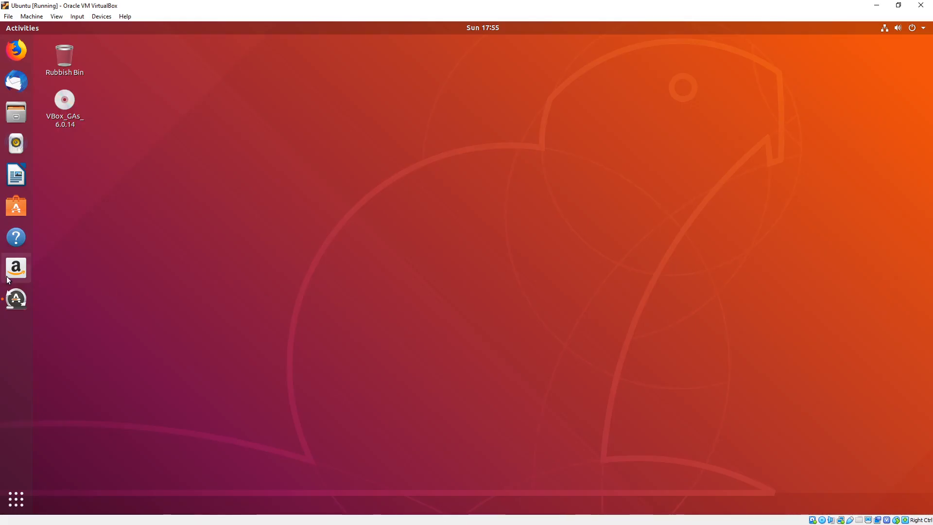
Bring up the update progress with its installation details expanded, and restart the computer once the updates finish.
{"action": "left_click", "coordinate": [15, 299]}
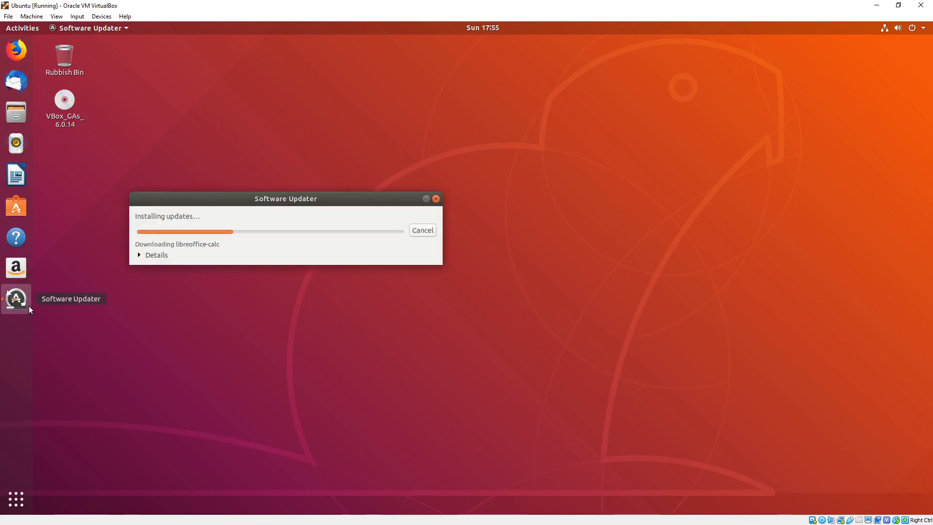
{"action": "left_click_drag", "start_coordinate": [249, 196], "coordinate": [339, 189]}
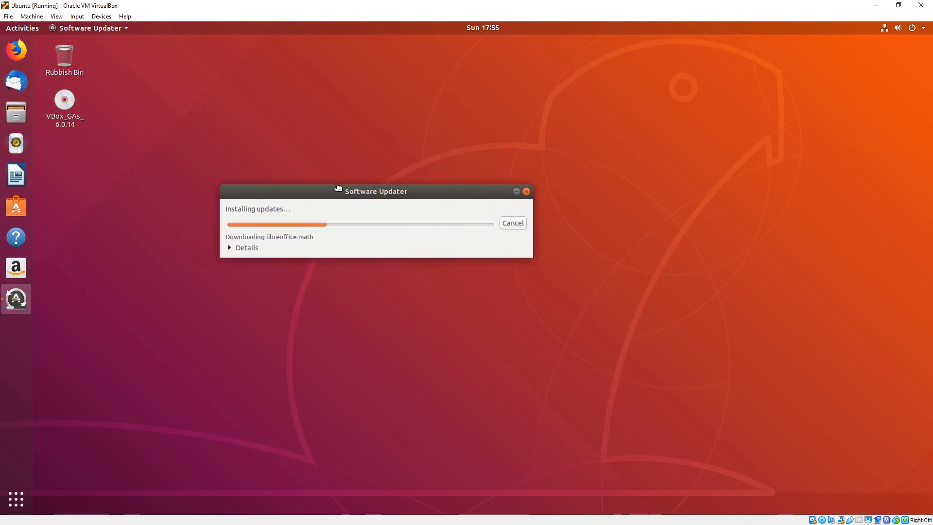
{"action": "left_click", "coordinate": [242, 248]}
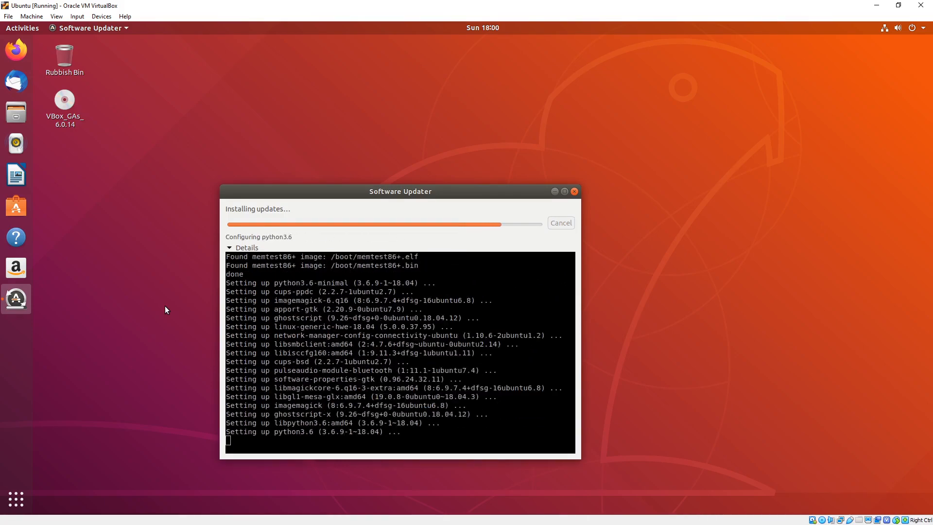
{"action": "key", "text": "Return"}
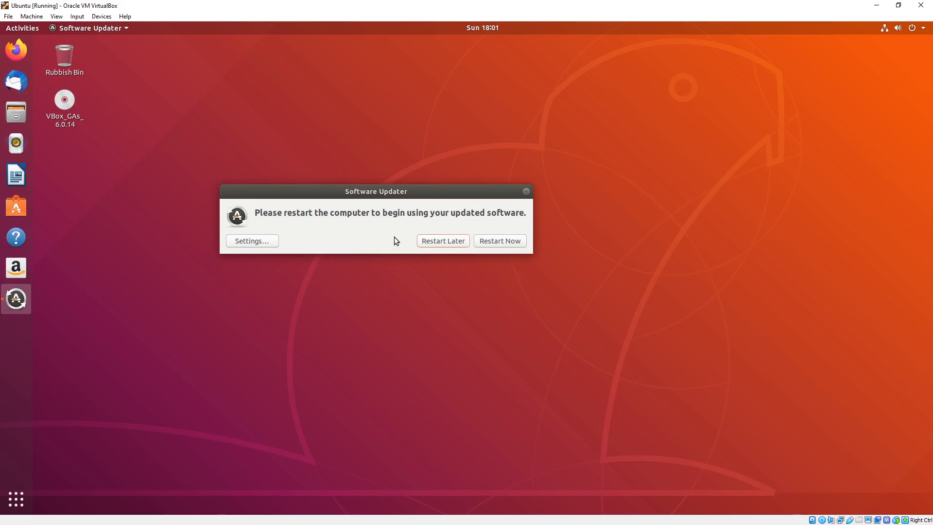
{"action": "left_click", "coordinate": [516, 240]}
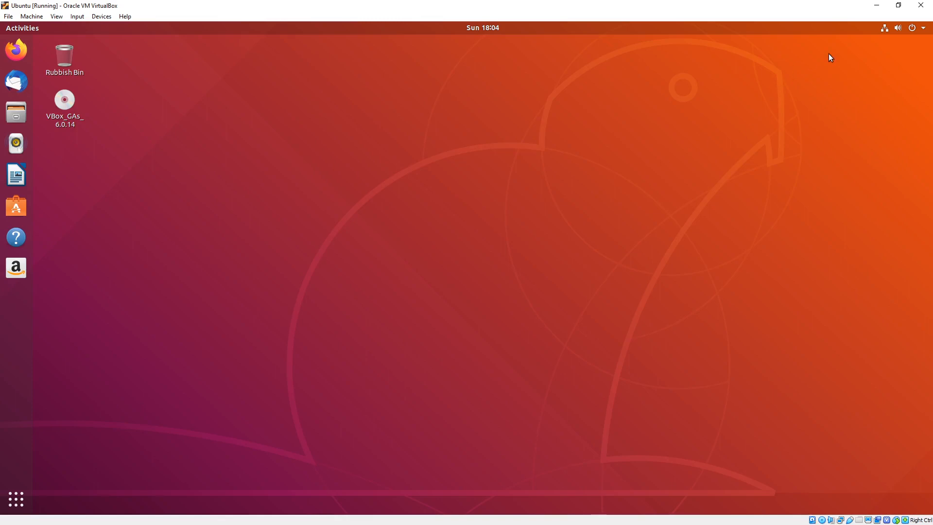
Check for remaining software updates from the system's About details in Settings, and close both windows.
{"action": "left_click", "coordinate": [923, 28]}
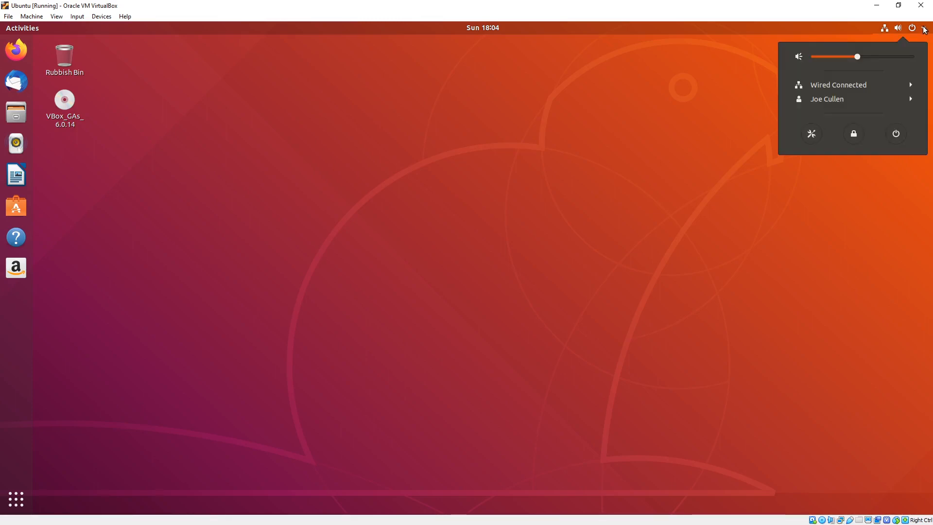
{"action": "left_click", "coordinate": [811, 134]}
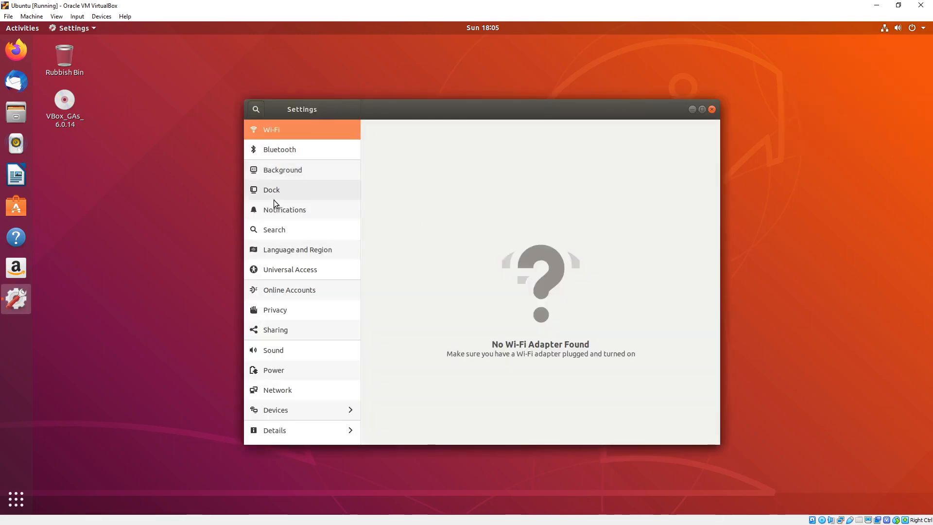
{"action": "left_click", "coordinate": [296, 431]}
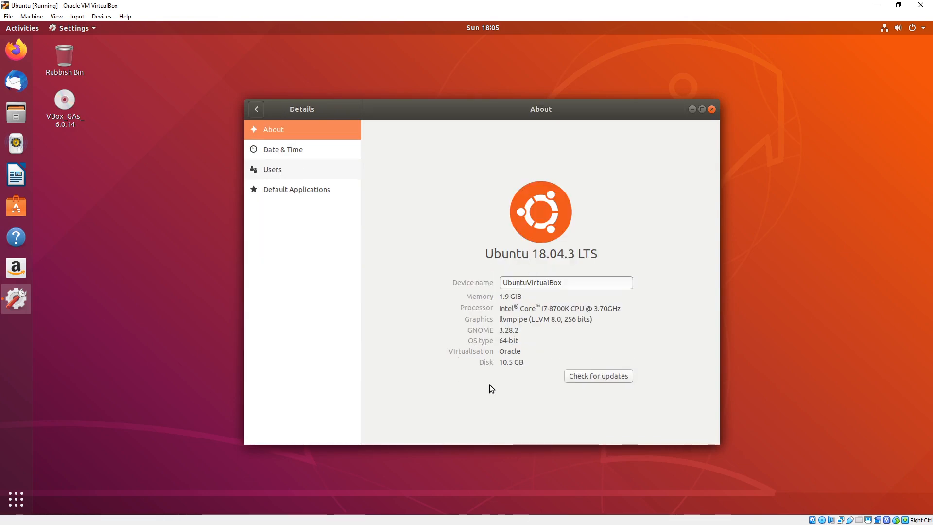
{"action": "left_click", "coordinate": [591, 380]}
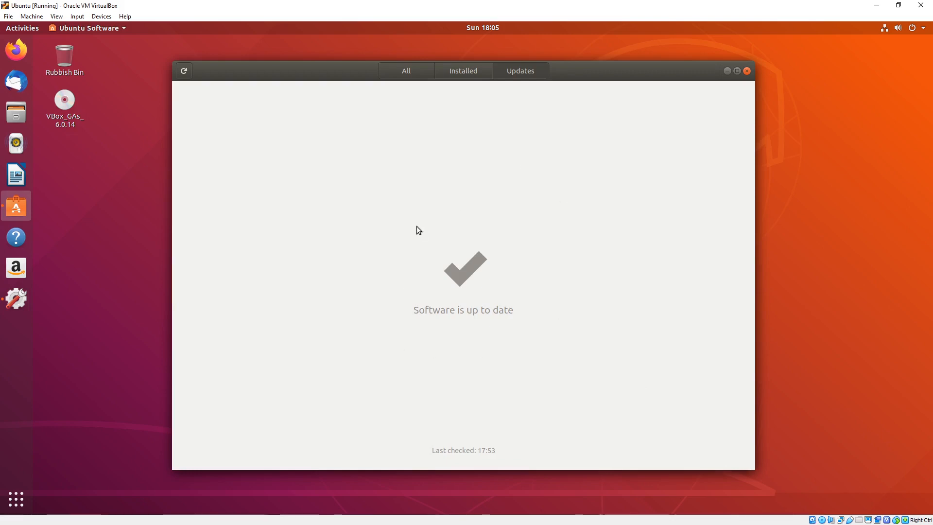
{"action": "left_click", "coordinate": [748, 71]}
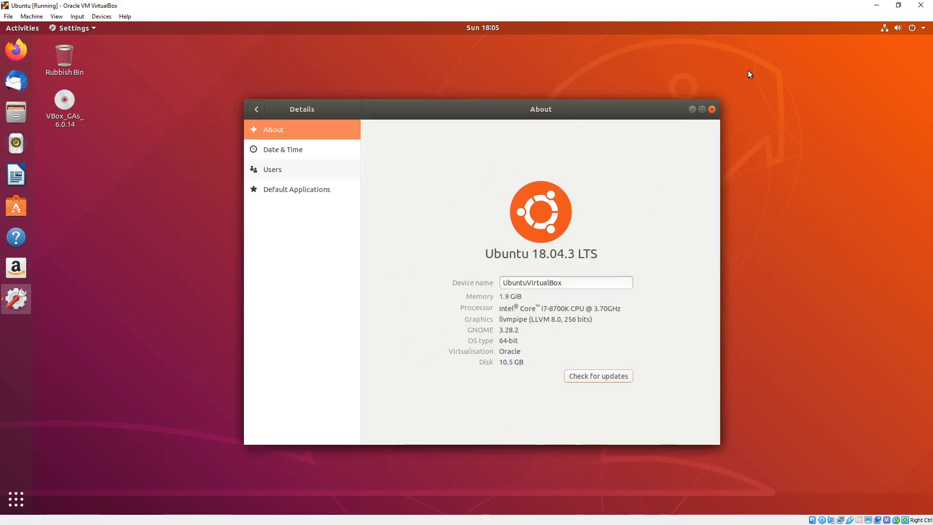
{"action": "left_click", "coordinate": [714, 110]}
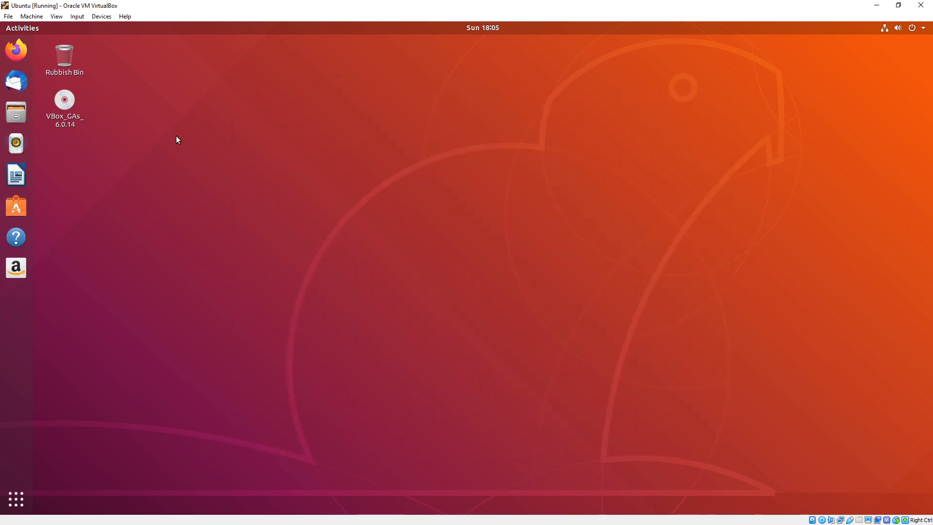
Eject the VBox_GAs_6.0.14 disc from the Ubuntu desktop.
{"action": "left_click", "coordinate": [62, 99]}
{"action": "right_click", "coordinate": [63, 100]}
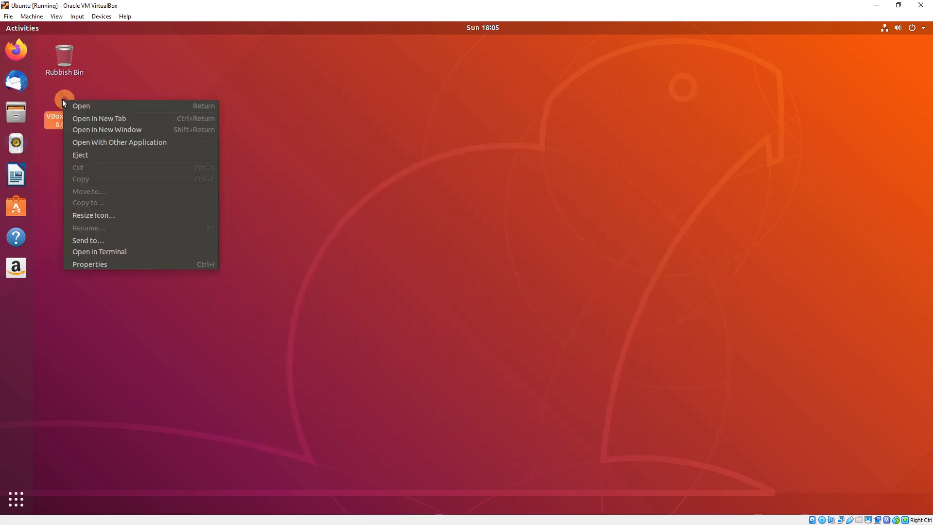
{"action": "left_click", "coordinate": [75, 155]}
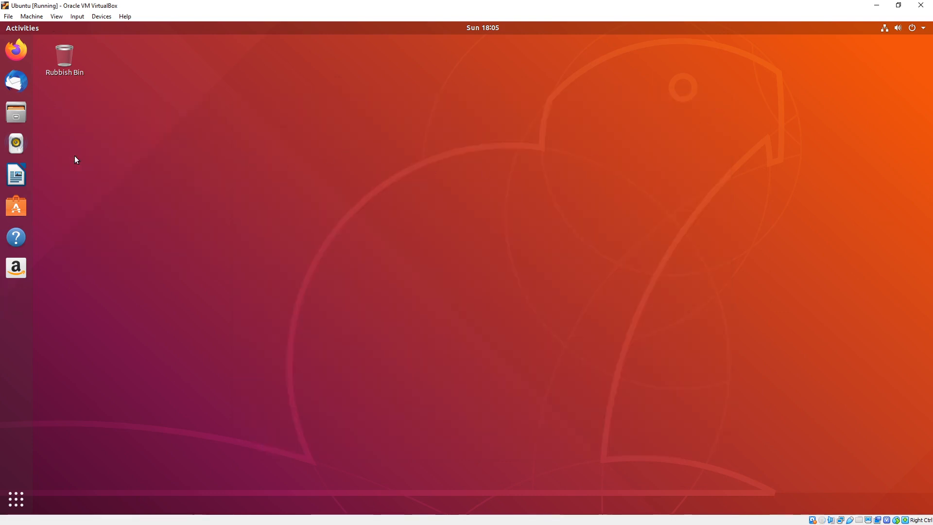
{"action": "left_click", "coordinate": [102, 17]}
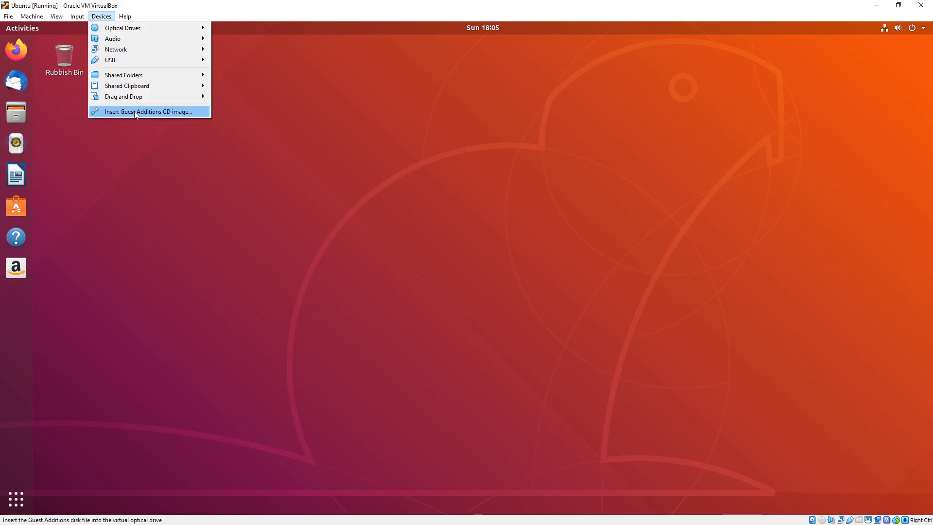
{"action": "left_click", "coordinate": [62, 121]}
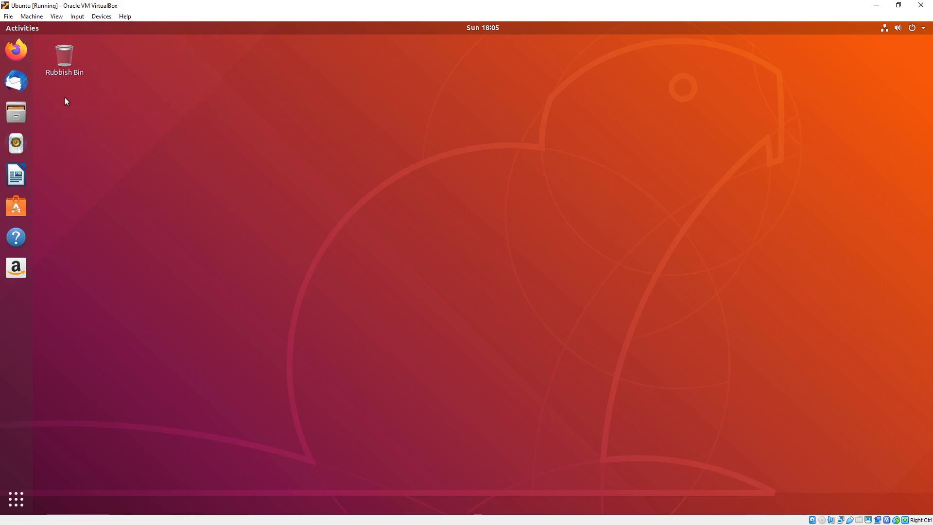